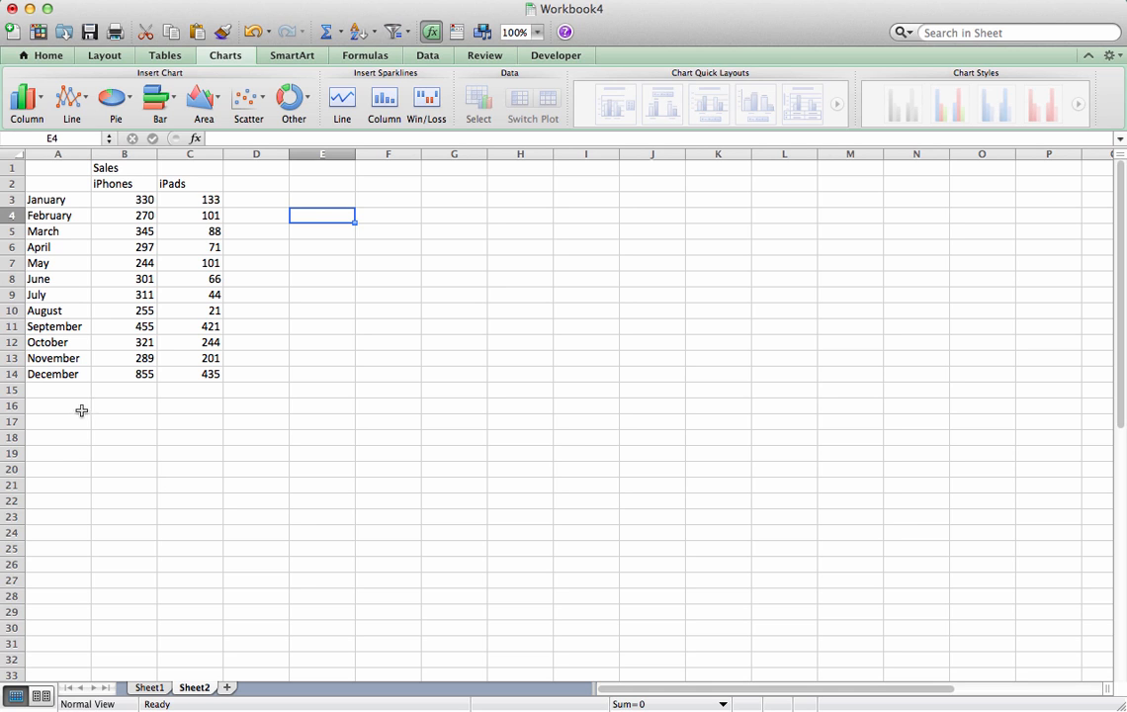
Extend the heading in cell B1 so that it reads Sales 2015
left_click(126, 172)
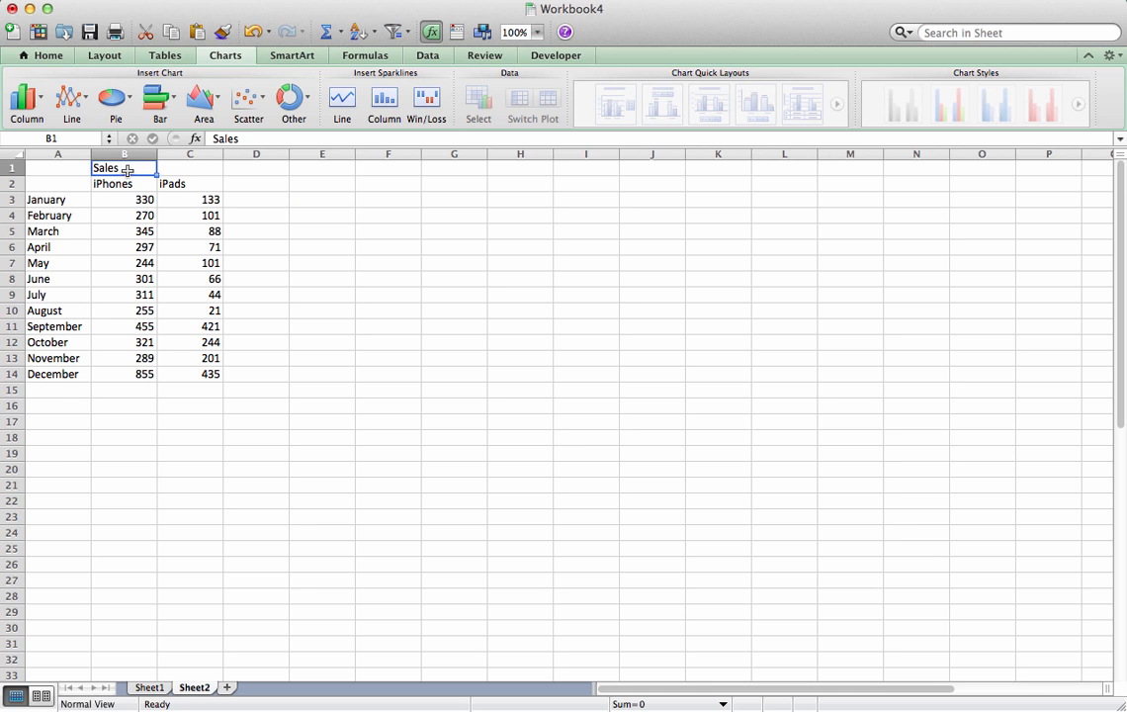
double_click(128, 171)
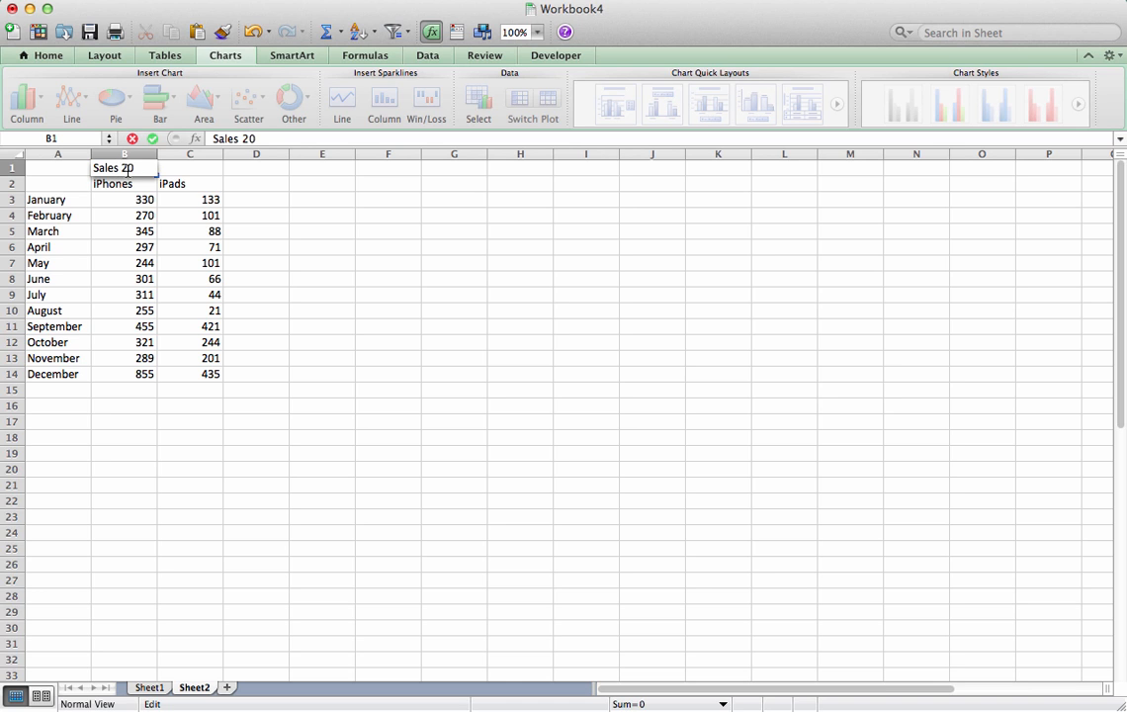
key("Return")
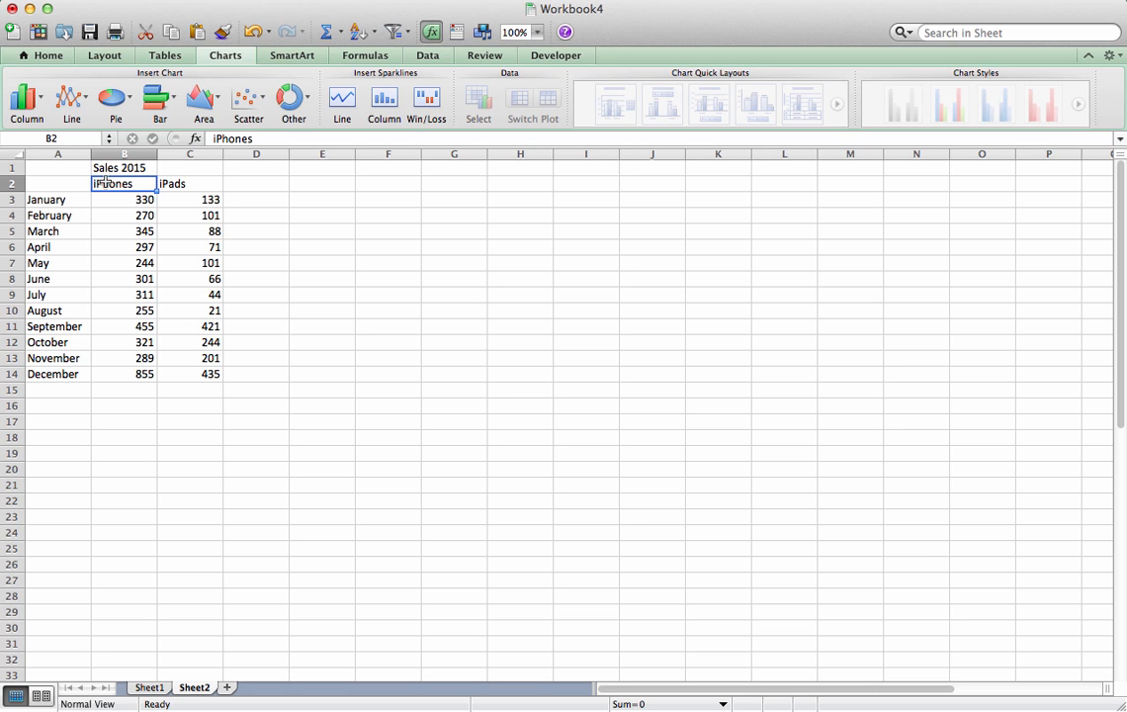
Center the Sales 2015 heading over B1:C1 with the Center Across Selection horizontal alignment
left_click(201, 168)
left_click_drag(191, 168, 147, 166)
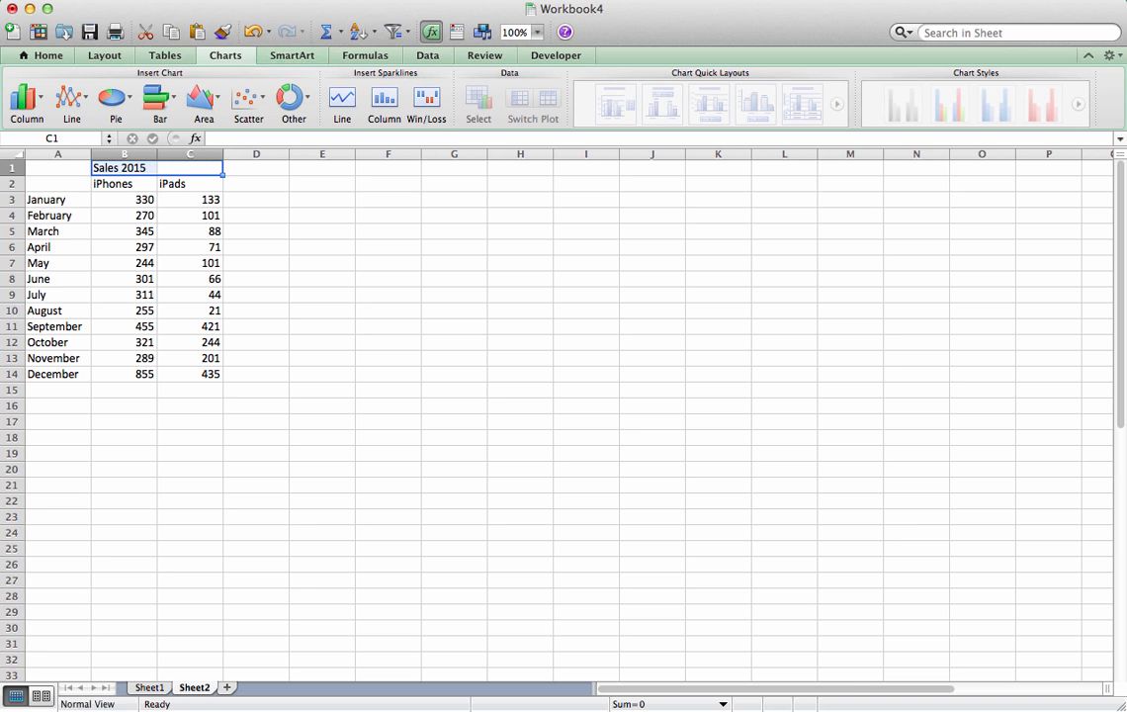
left_click(280, 0)
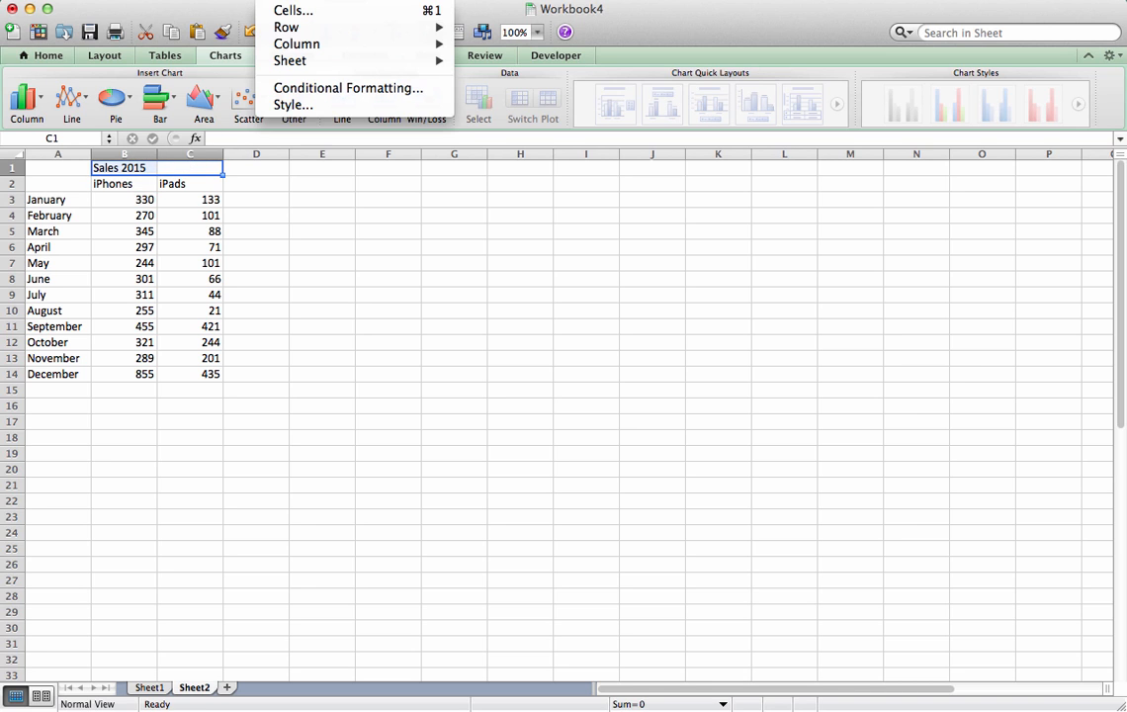
left_click(290, 11)
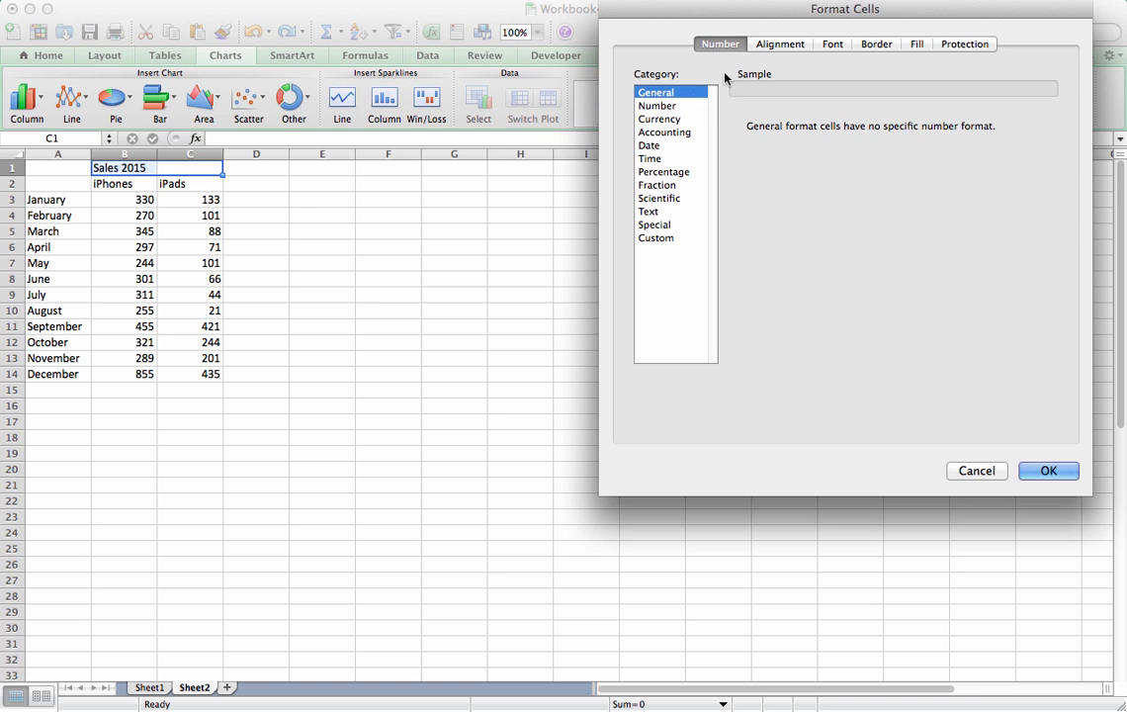
left_click(792, 44)
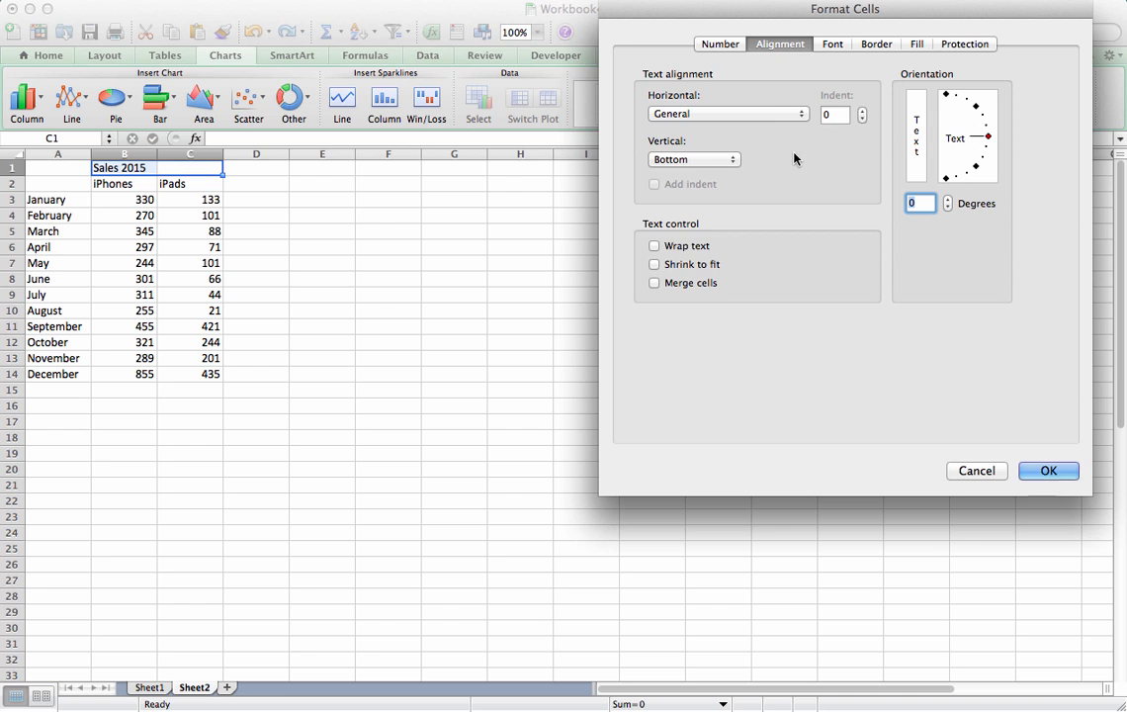
left_click(802, 115)
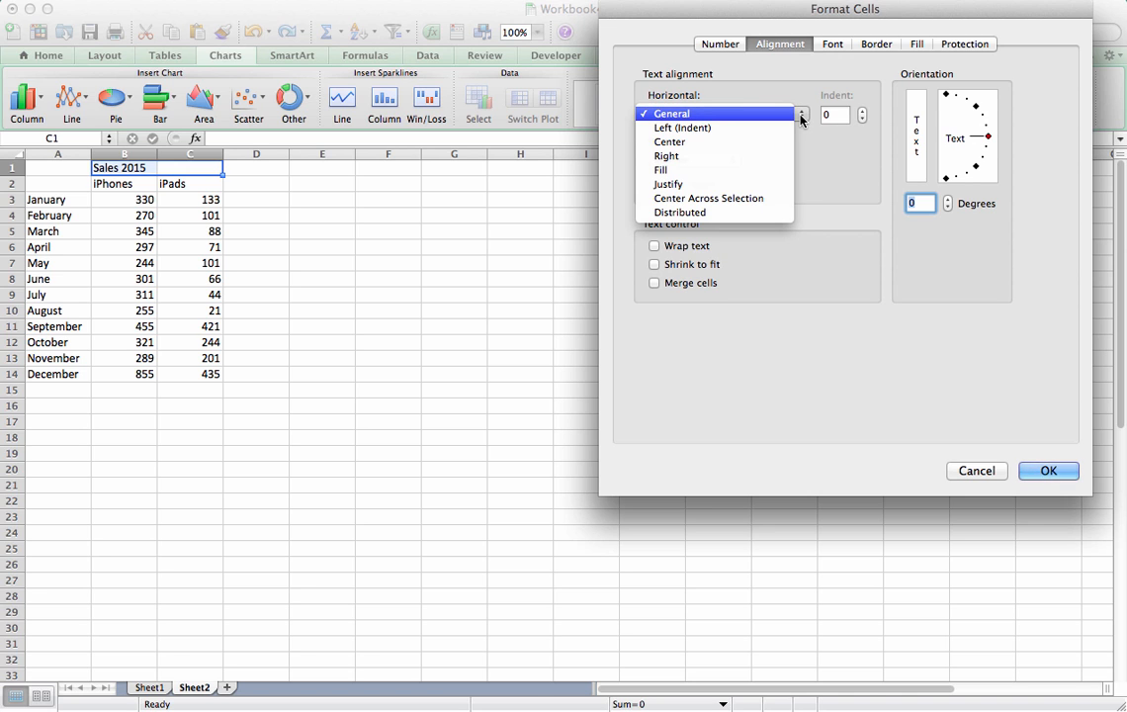
left_click(714, 201)
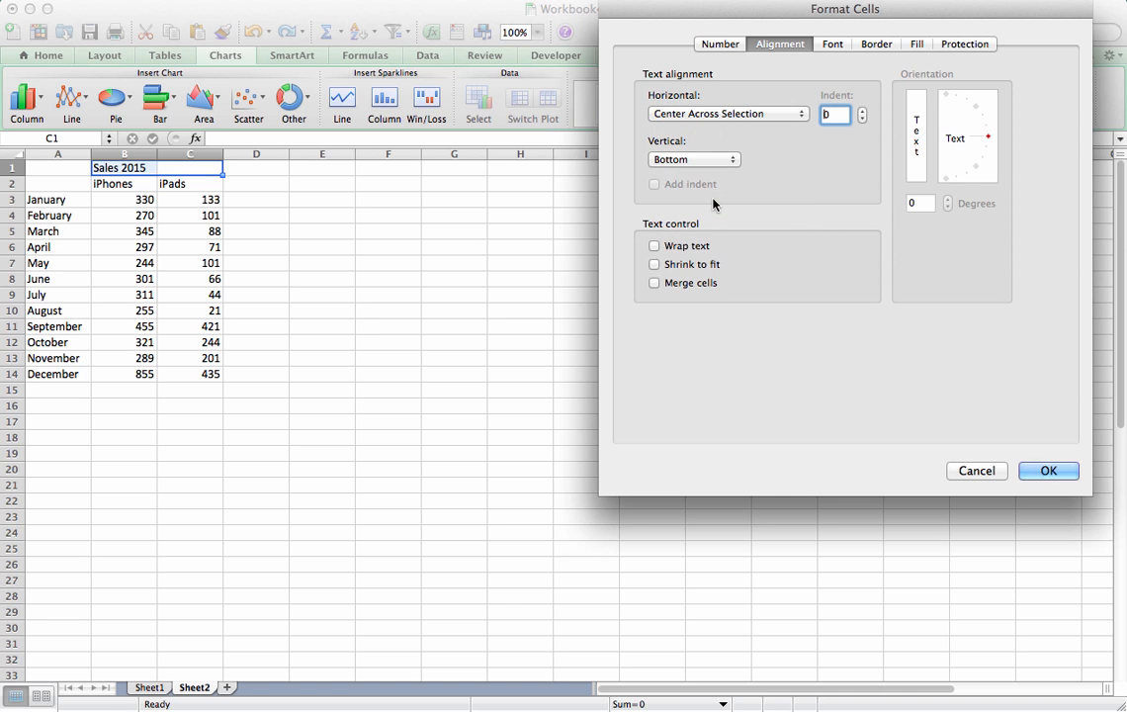
left_click(1049, 473)
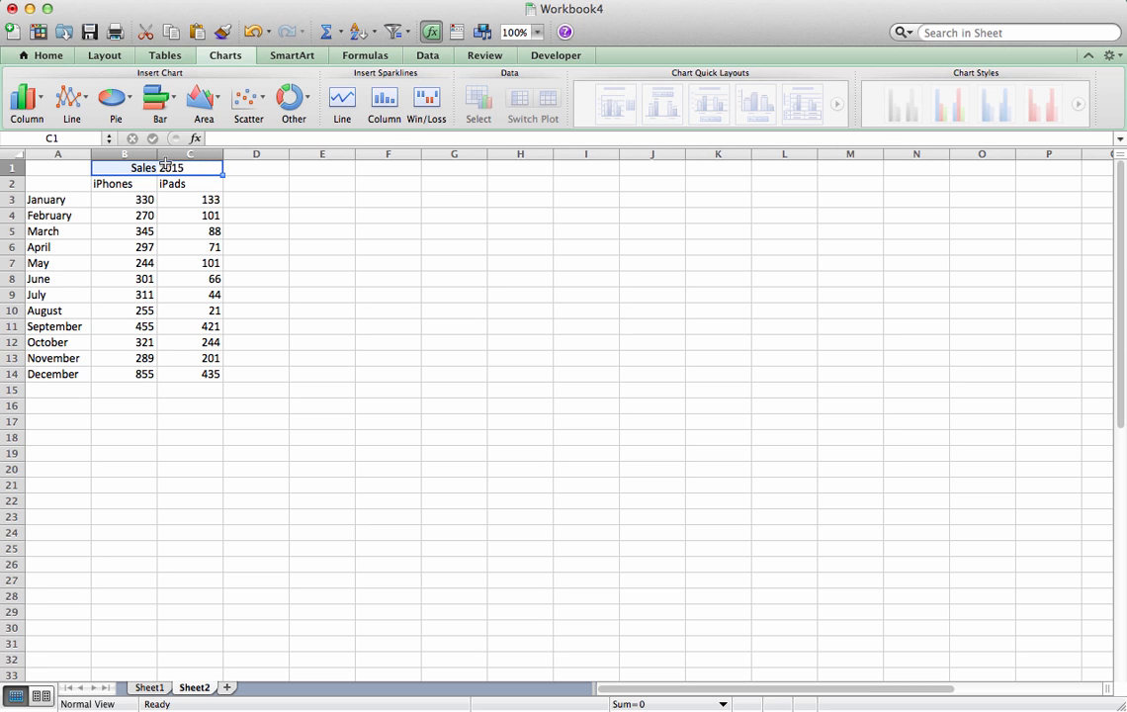
Set the horizontal alignment of the iPhones and iPads headings in B2:C2 to Center
left_click(98, 183)
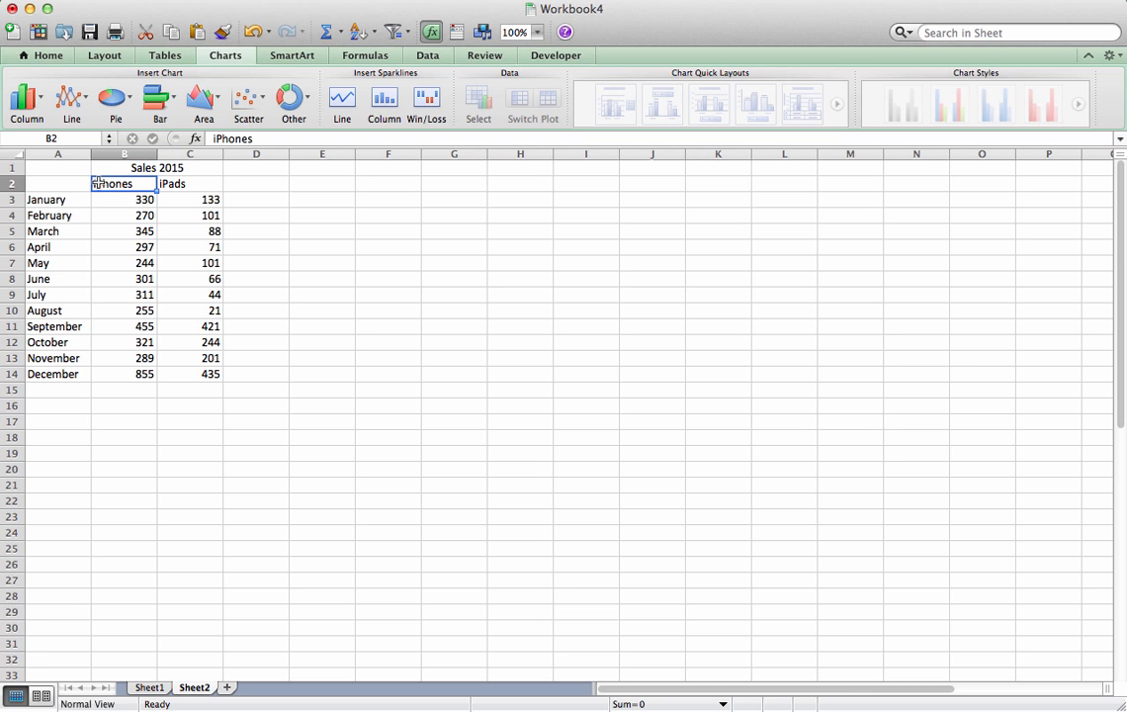
left_click(191, 183)
left_click_drag(194, 183, 132, 183)
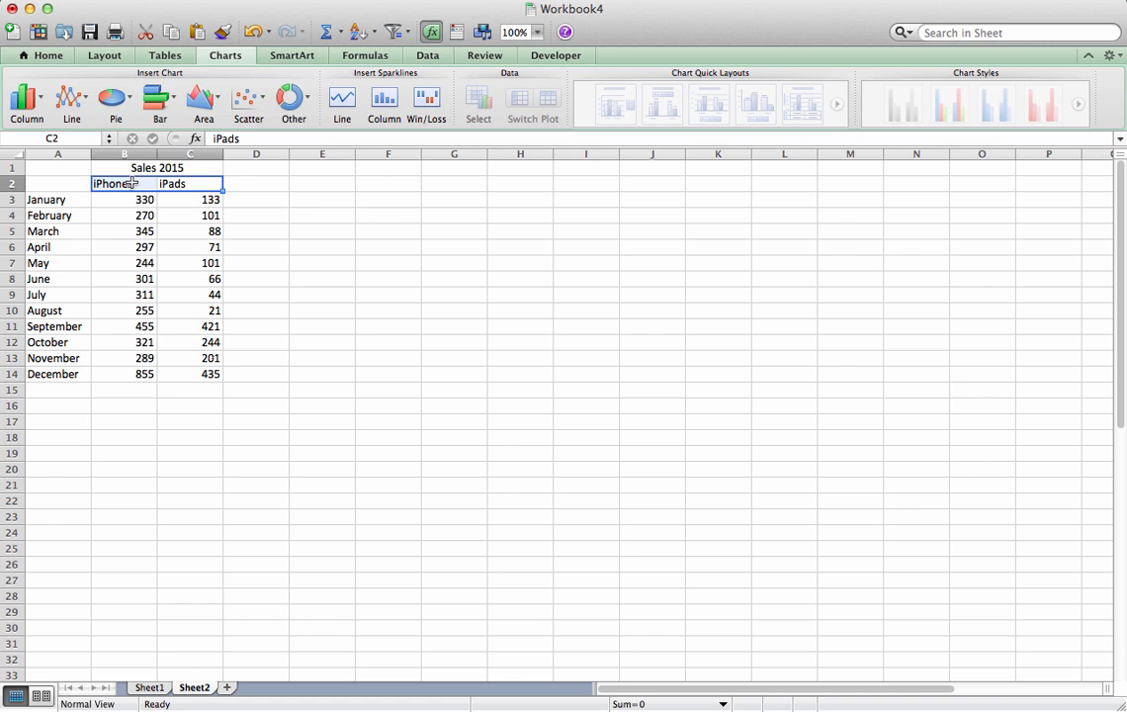
left_click(293, 1)
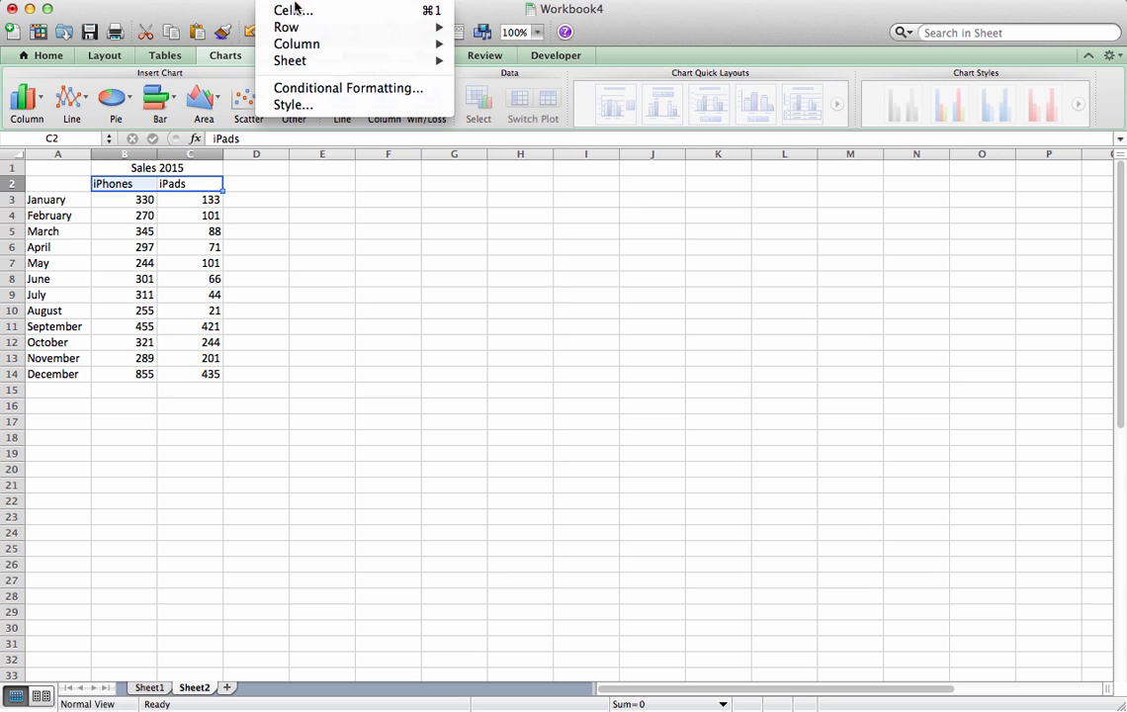
left_click(295, 9)
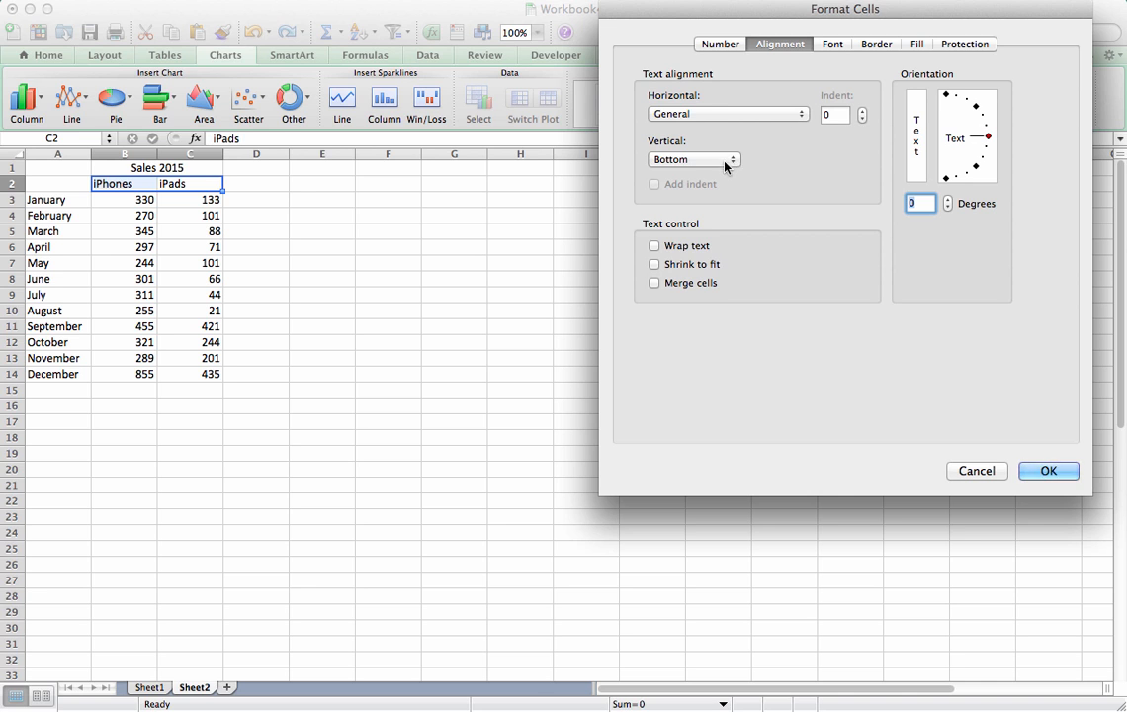
left_click(806, 117)
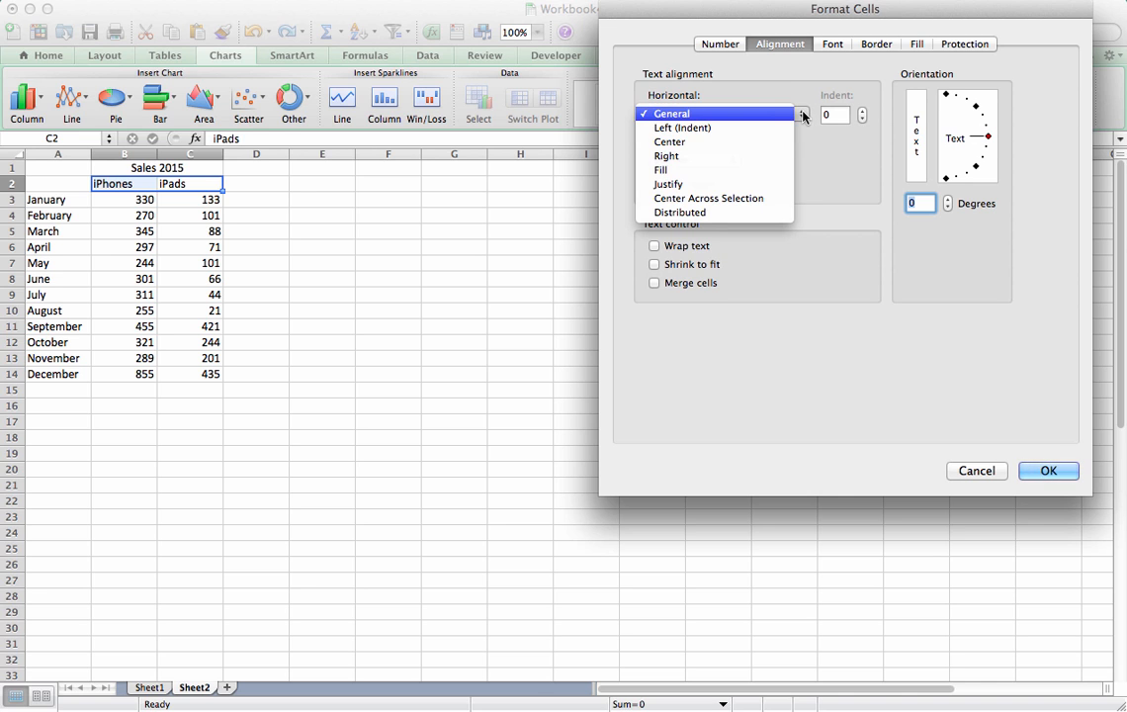
left_click(666, 143)
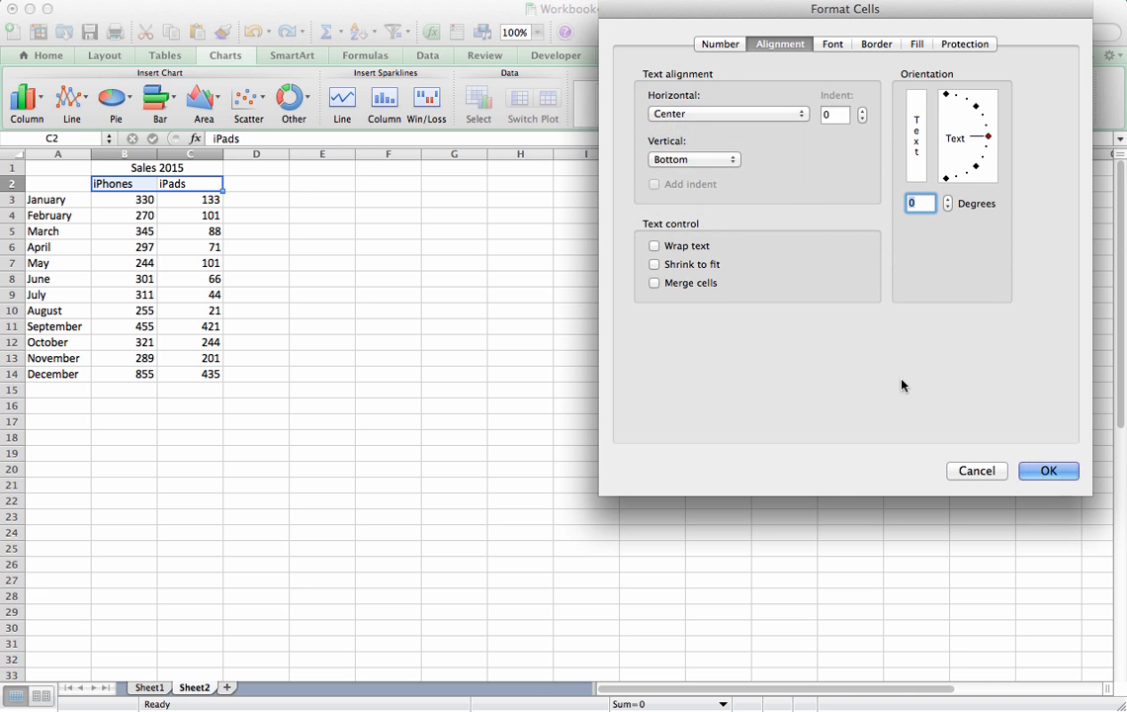
left_click(1050, 473)
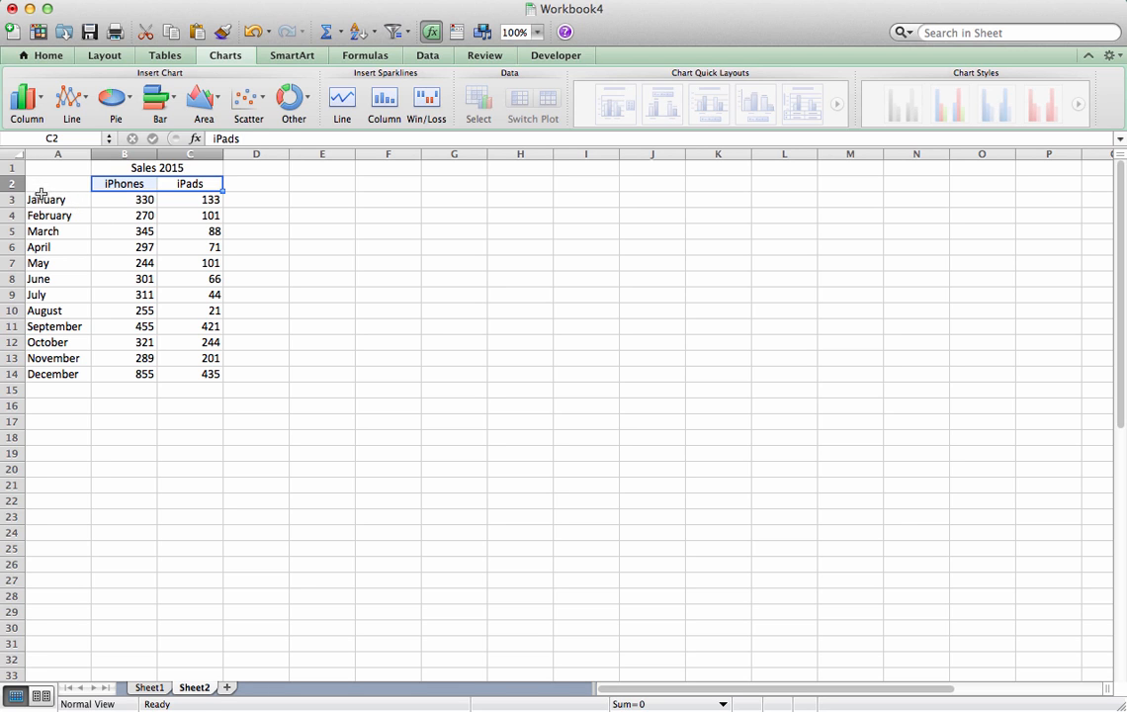
Plot A2:C14 as a 2-D Line chart and enlarge it beside the sales table, spanning about rows 4 to 27
left_click_drag(38, 187, 194, 373)
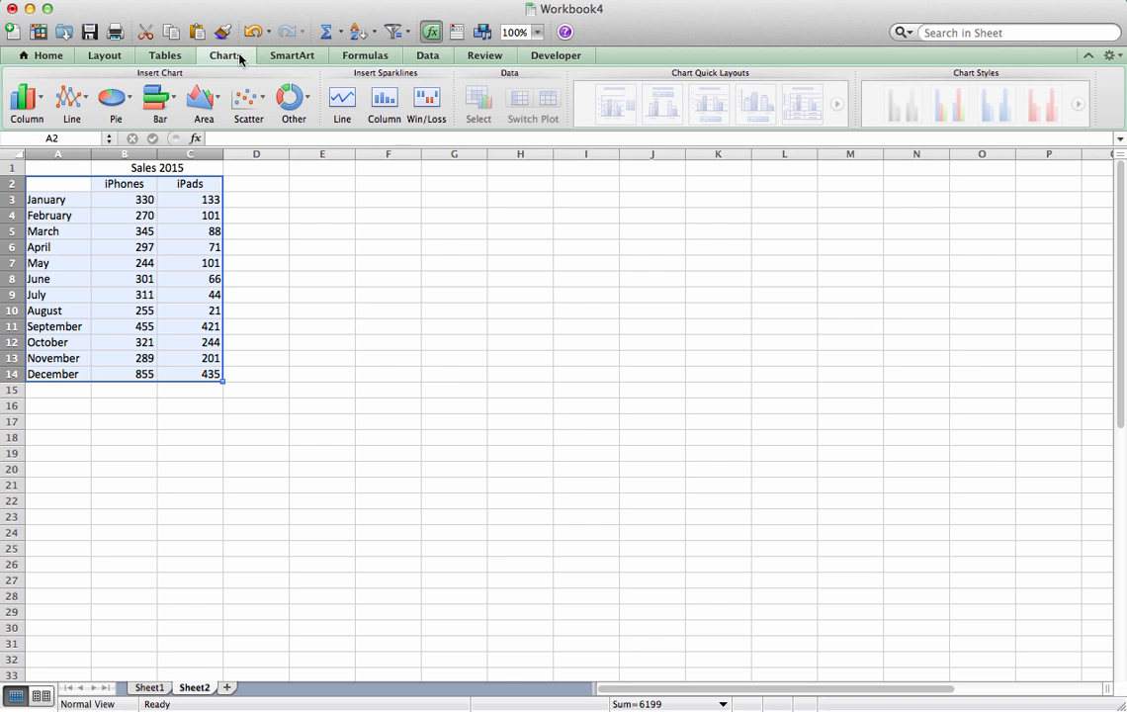
left_click(36, 58)
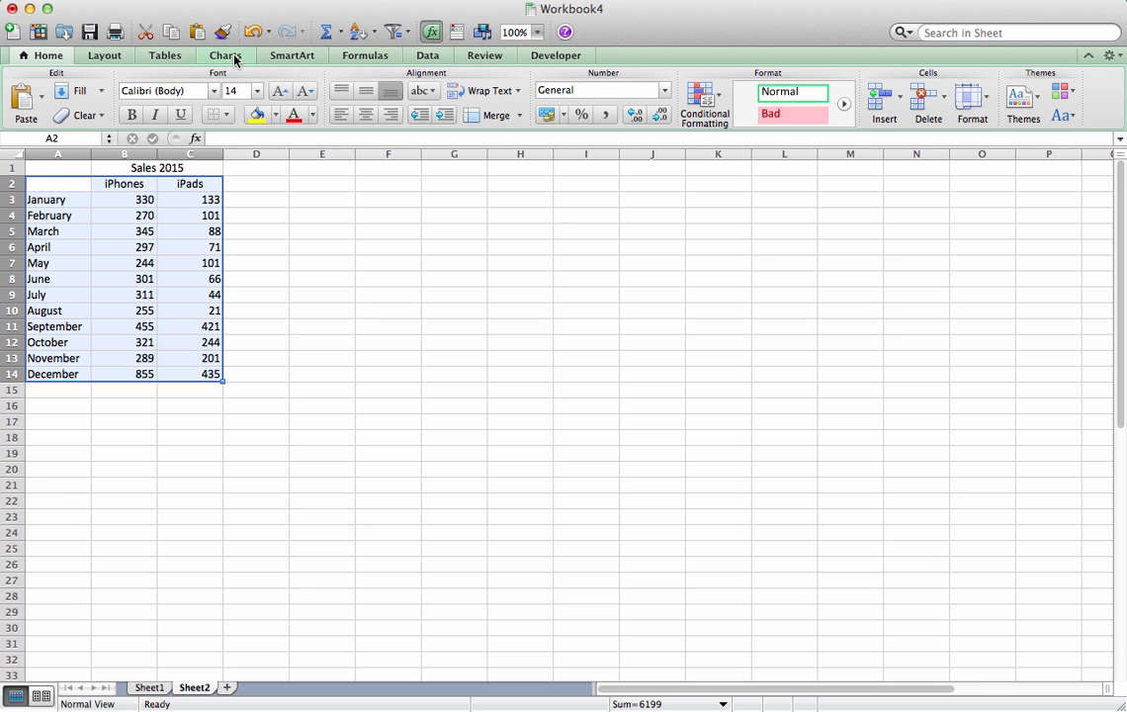
left_click(232, 56)
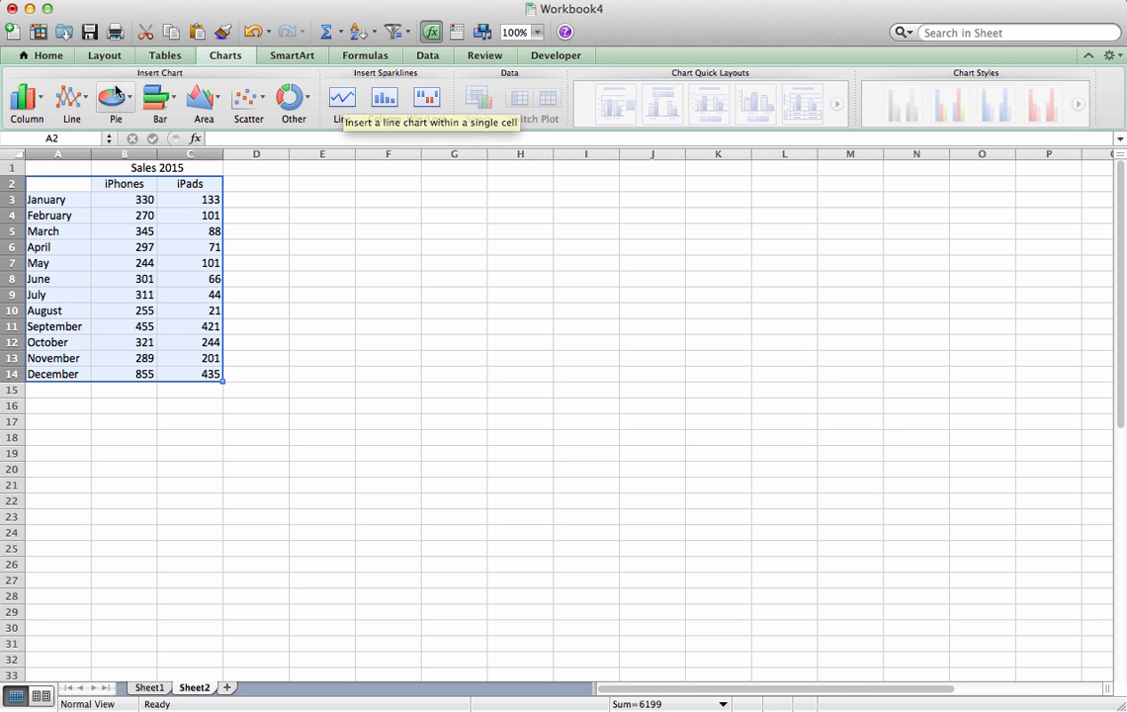
left_click(69, 99)
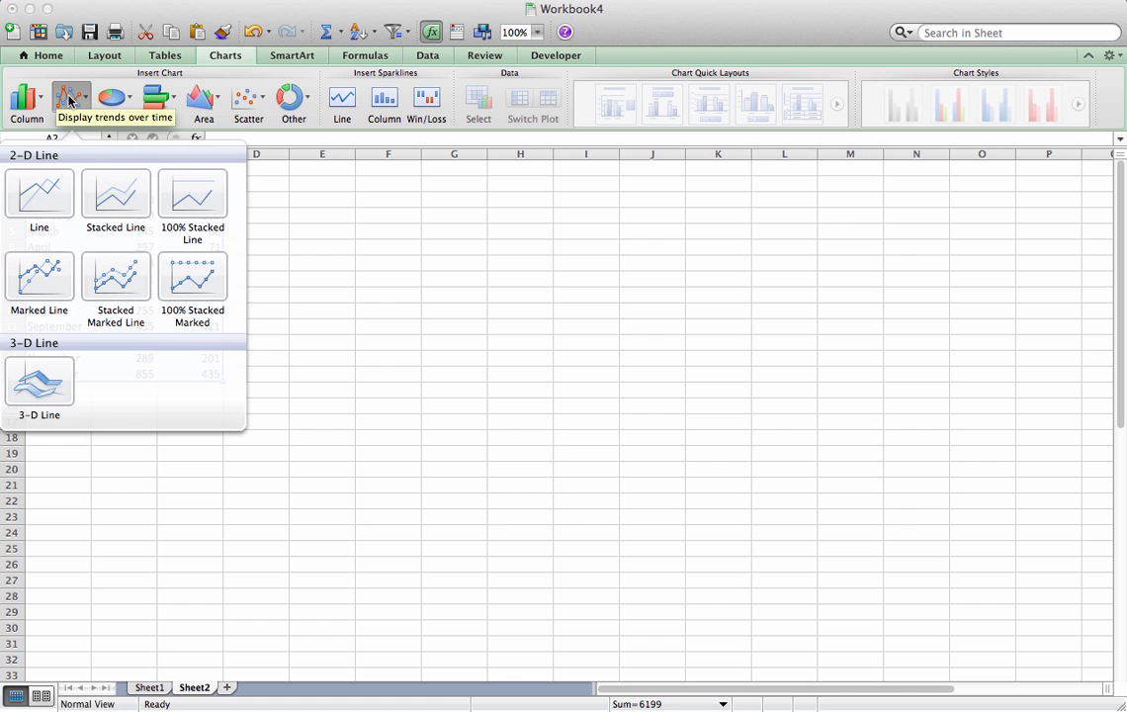
left_click(38, 195)
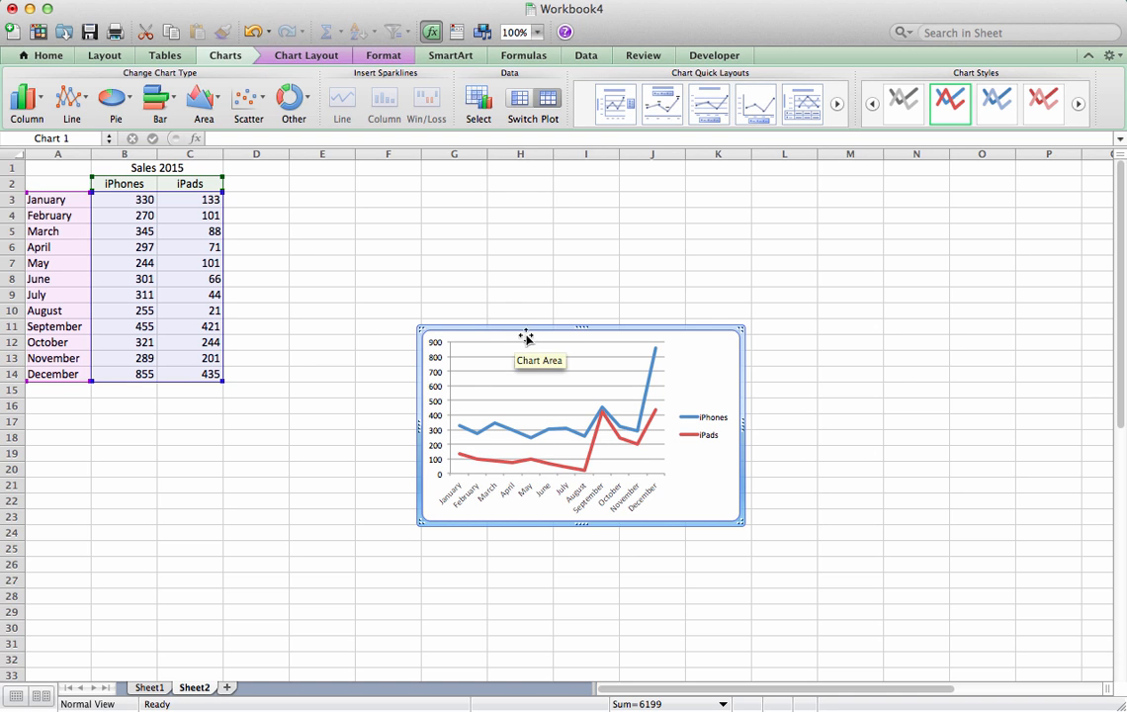
left_click_drag(530, 332, 390, 211)
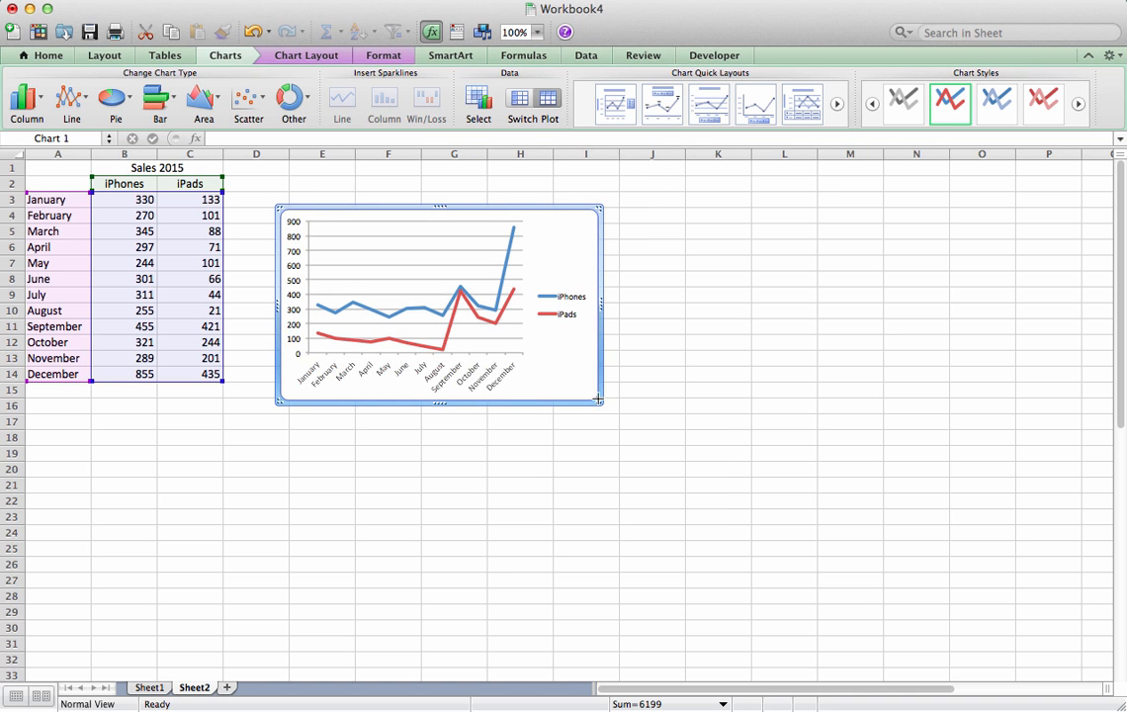
left_click_drag(599, 400, 880, 590)
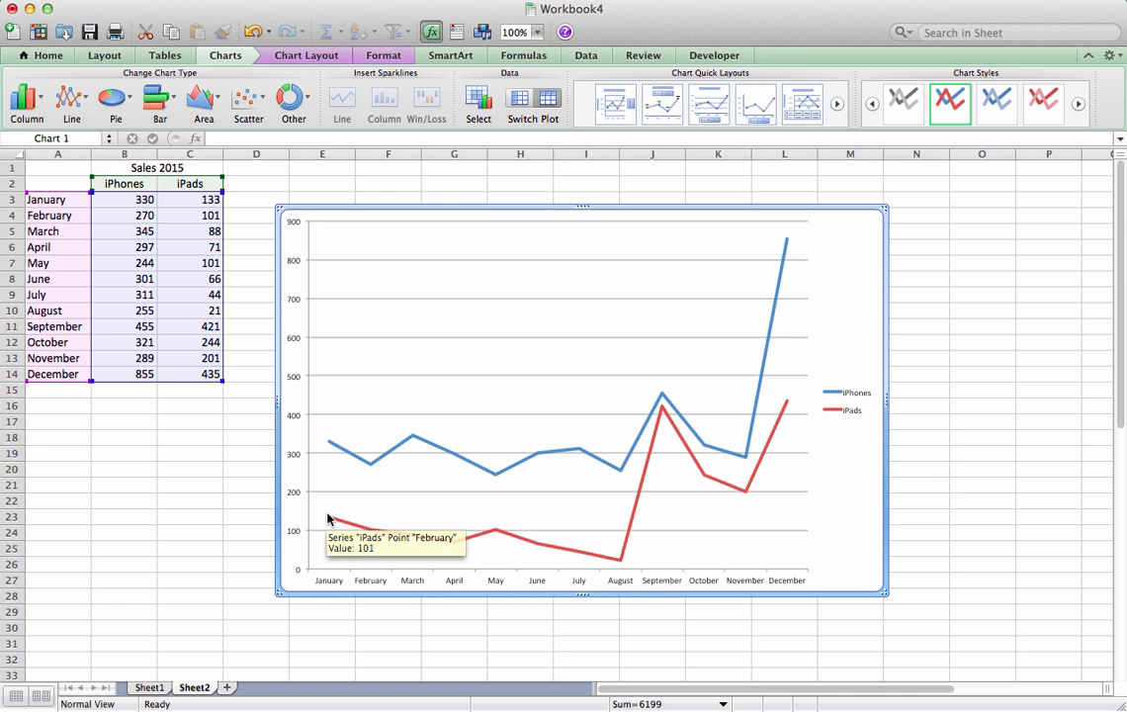
Examine the iPads and iPhones data points along the line chart through to December
mouse_move(484, 540)
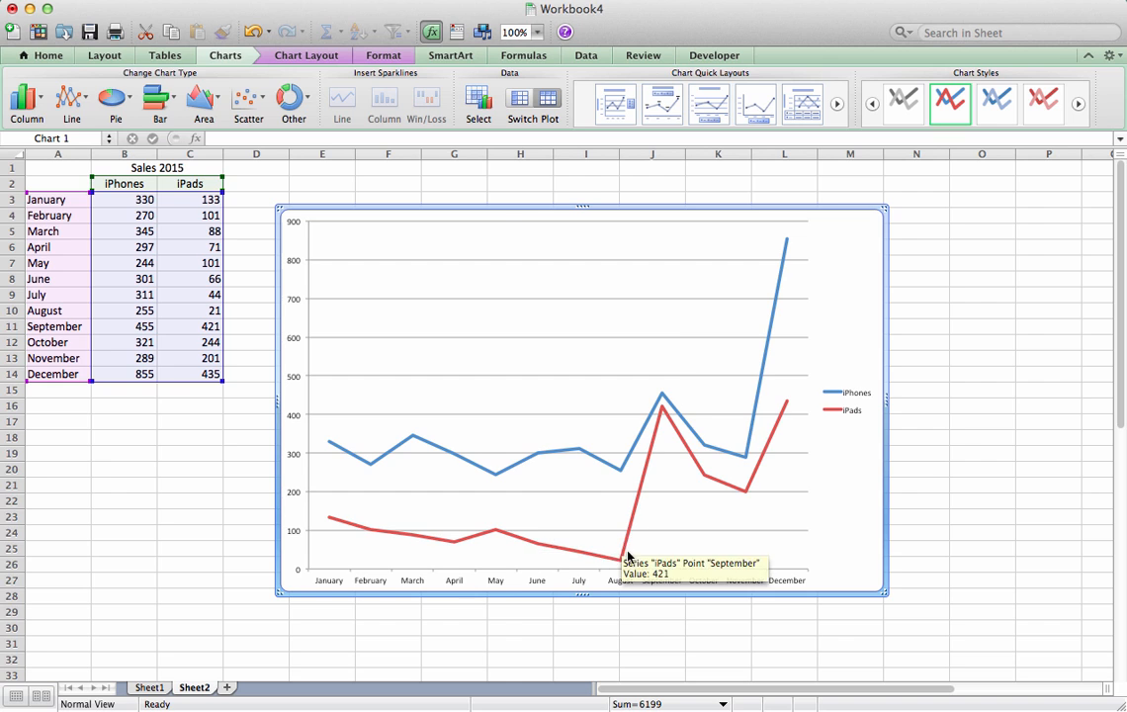
mouse_move(663, 413)
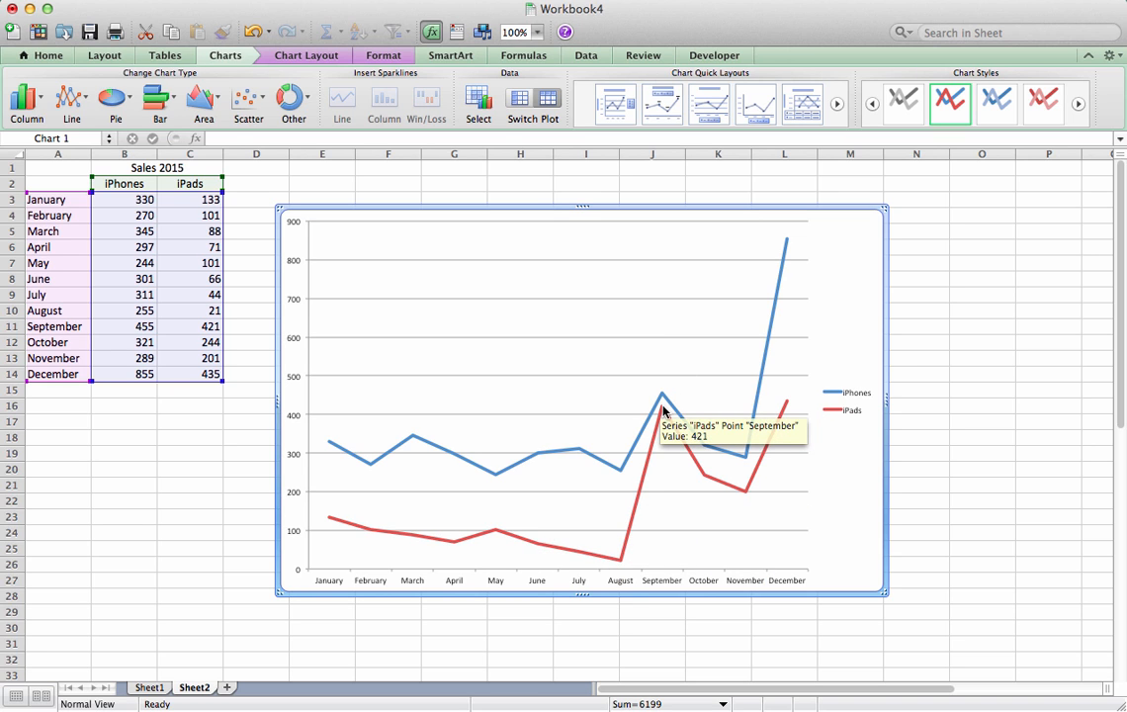
mouse_move(741, 499)
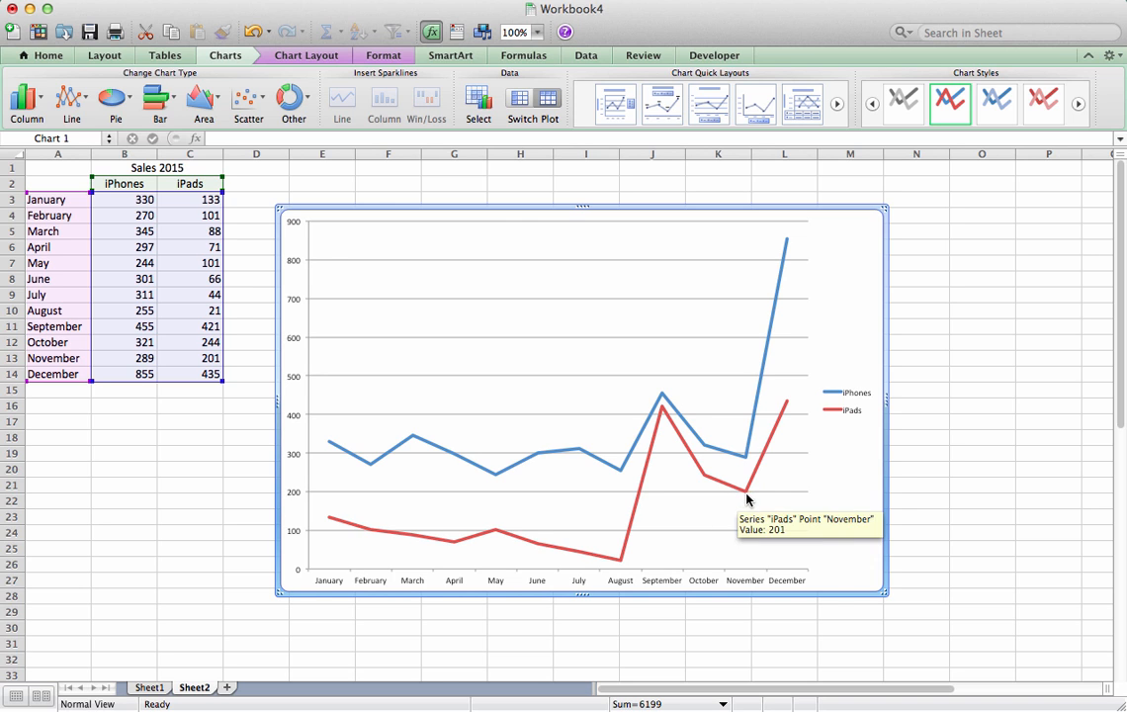
mouse_move(789, 402)
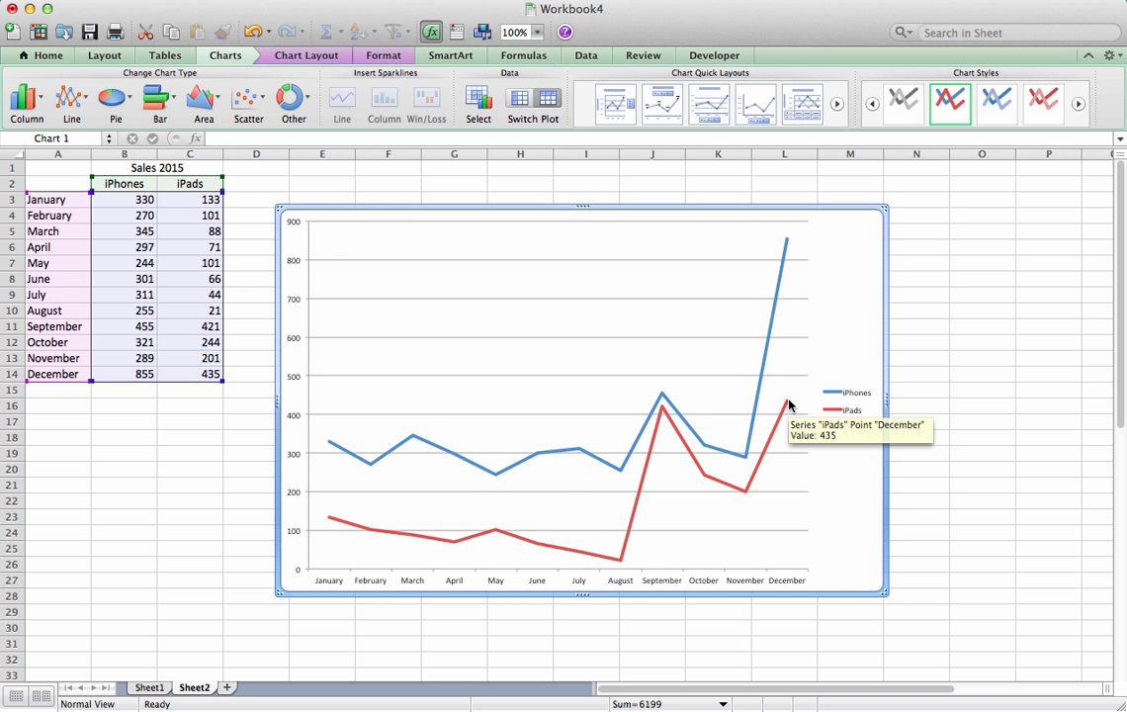
mouse_move(641, 447)
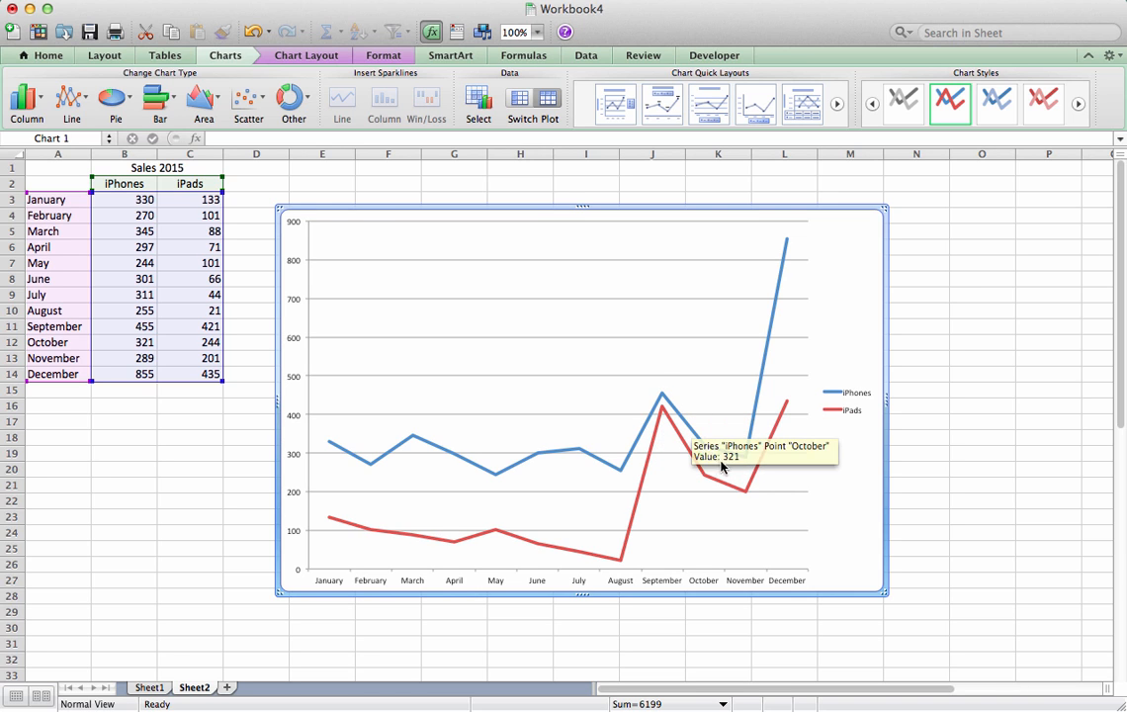
mouse_move(788, 242)
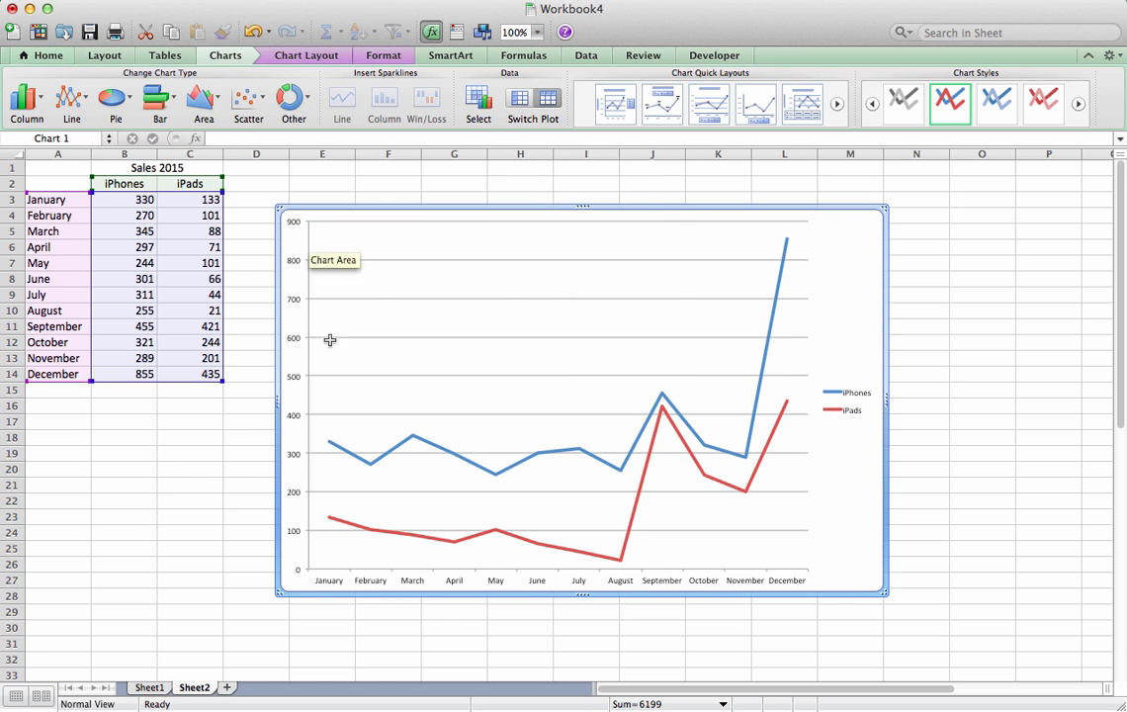
Delete the line chart from the sheet
left_click(967, 295)
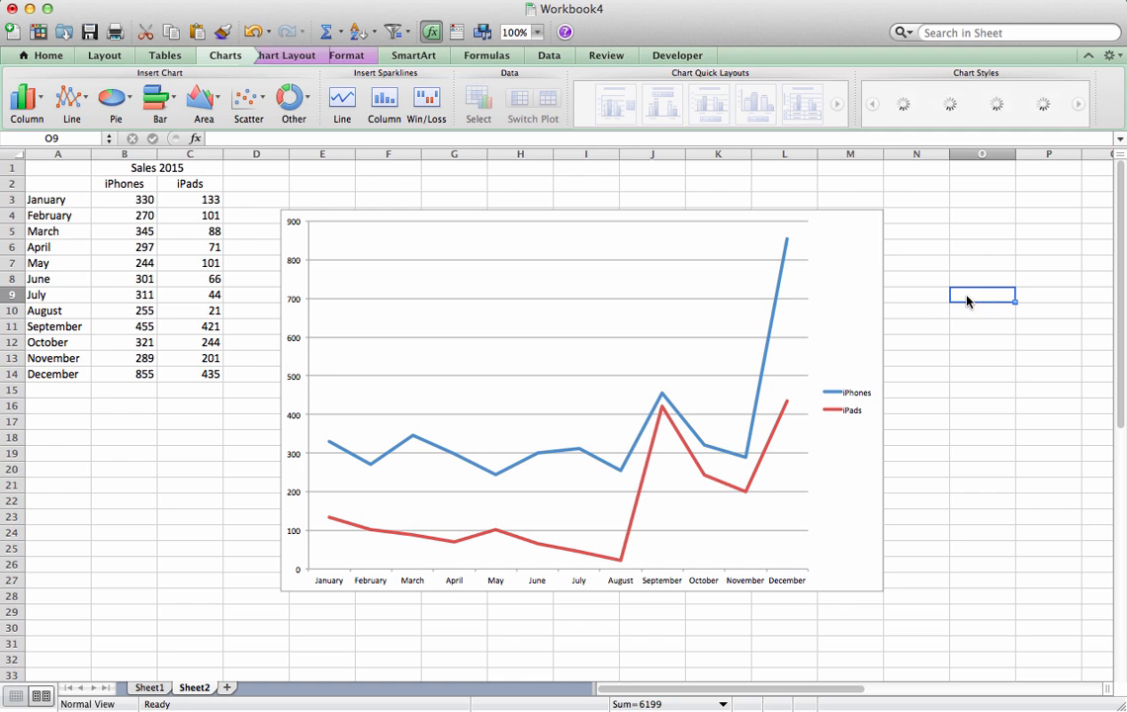
left_click(831, 284)
key("Delete")
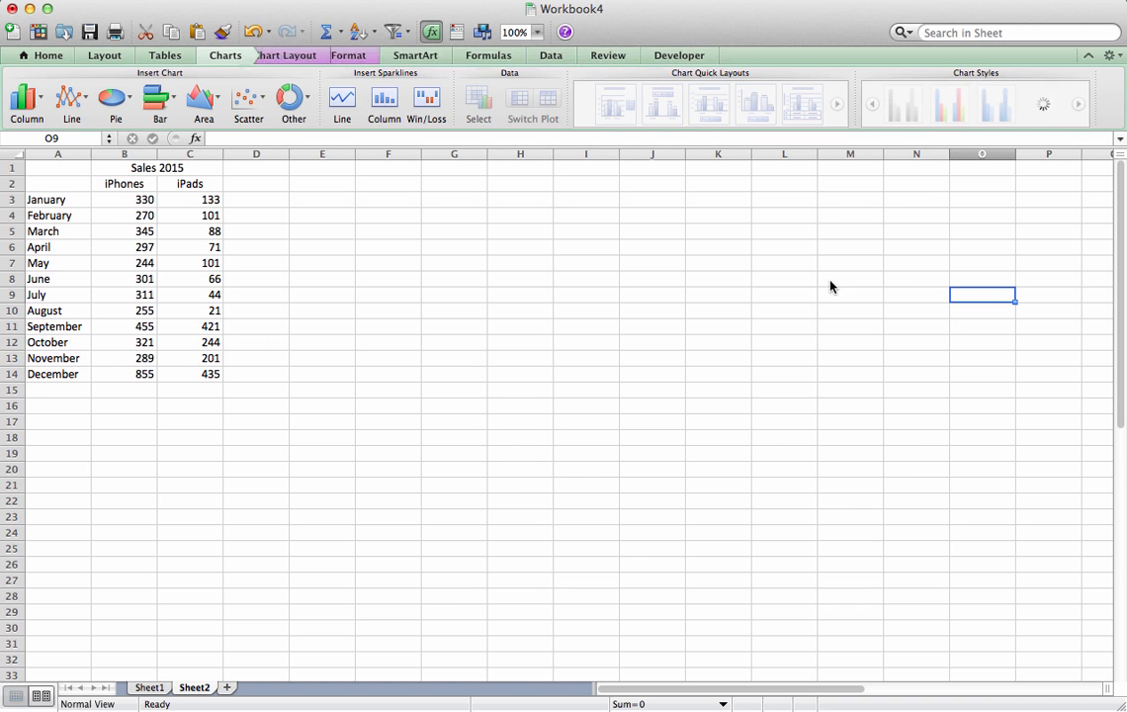
Enter the heading iiPhone in D2 and the heading iPad in E2
left_click(254, 186)
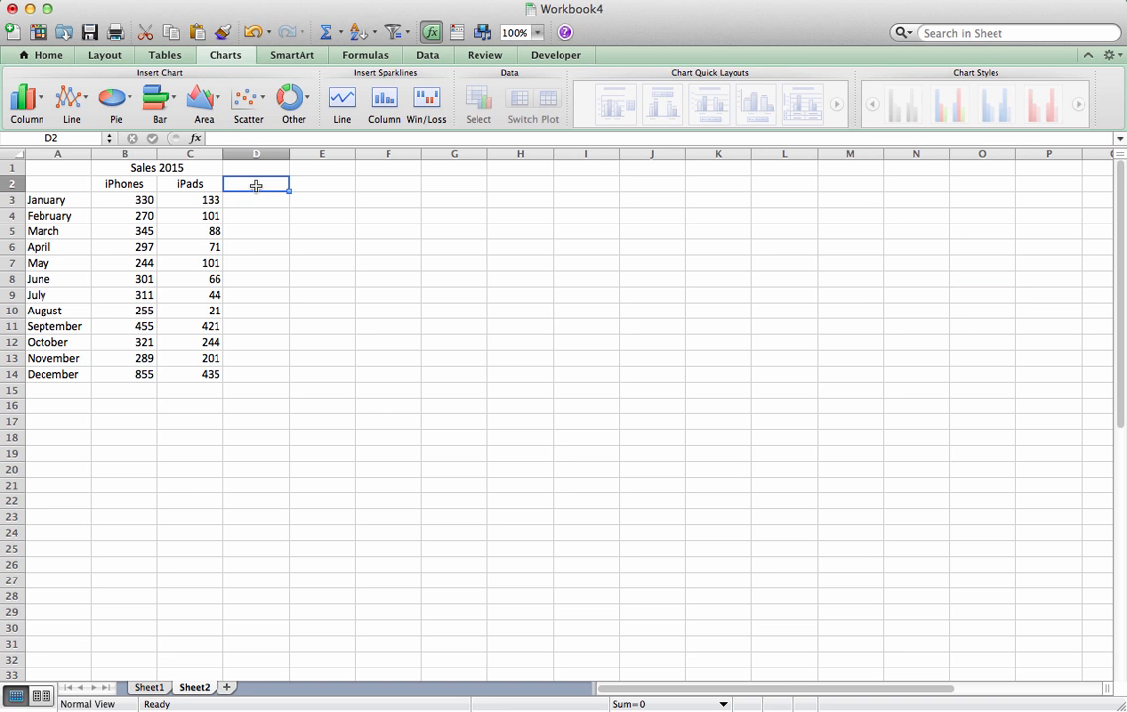
type("Ip")
key("BackSpace")
key("BackSpace")
key("BackSpace")
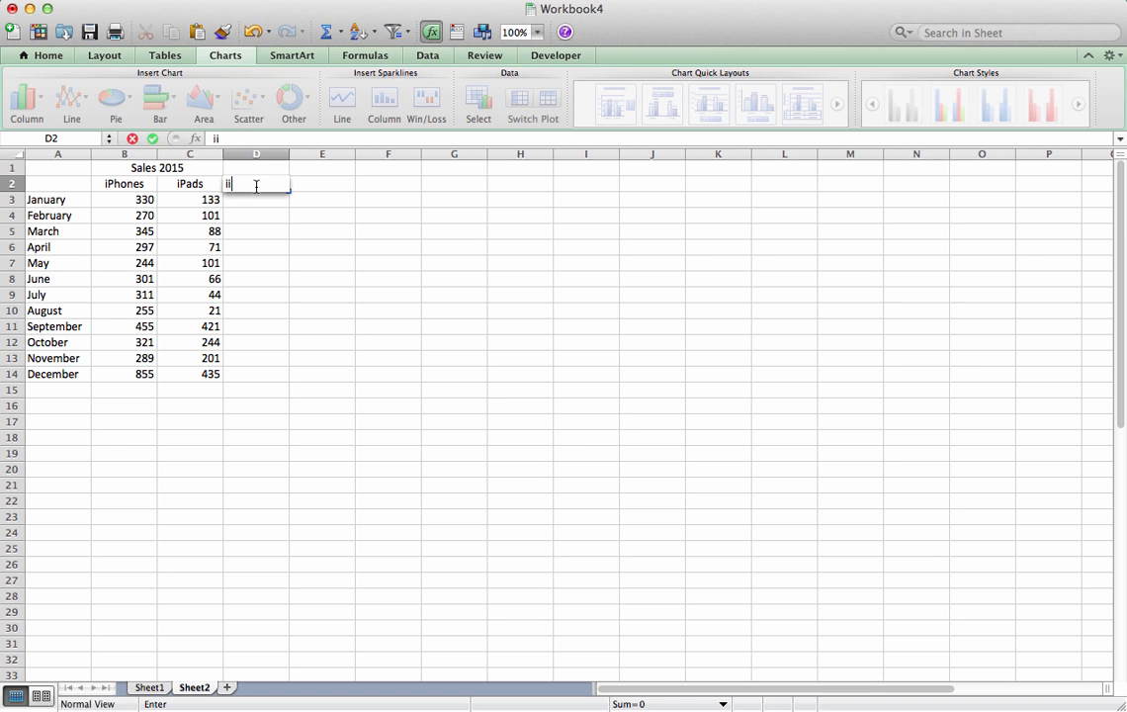
key("Tab")
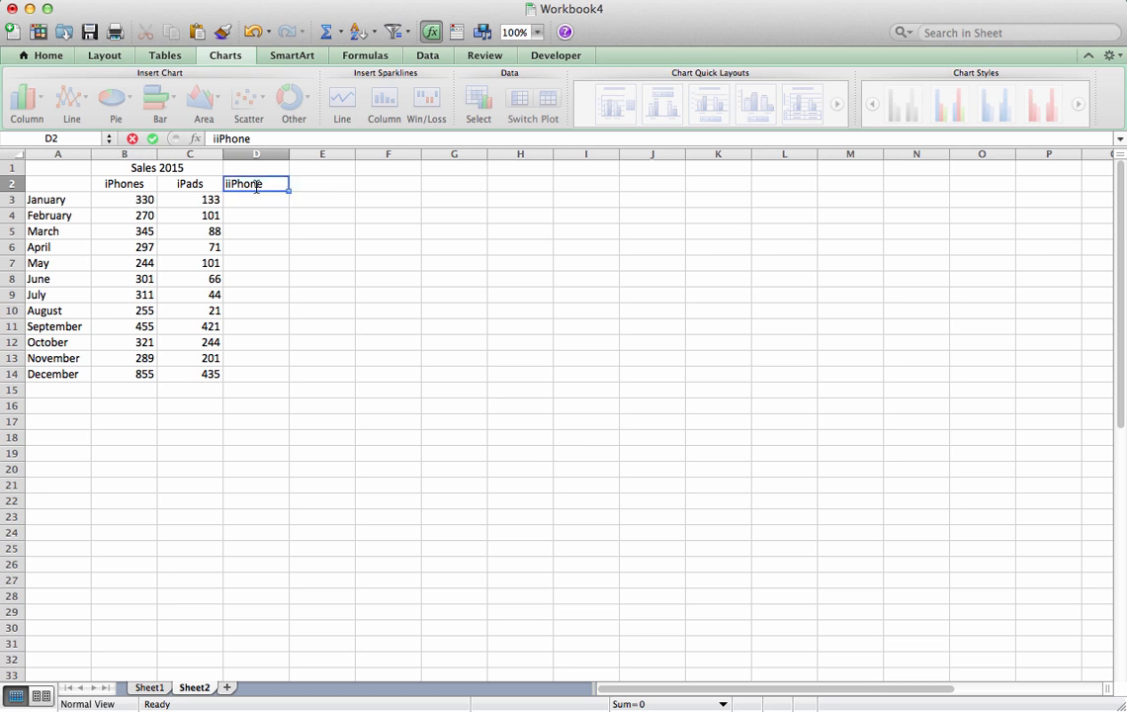
type("iPad")
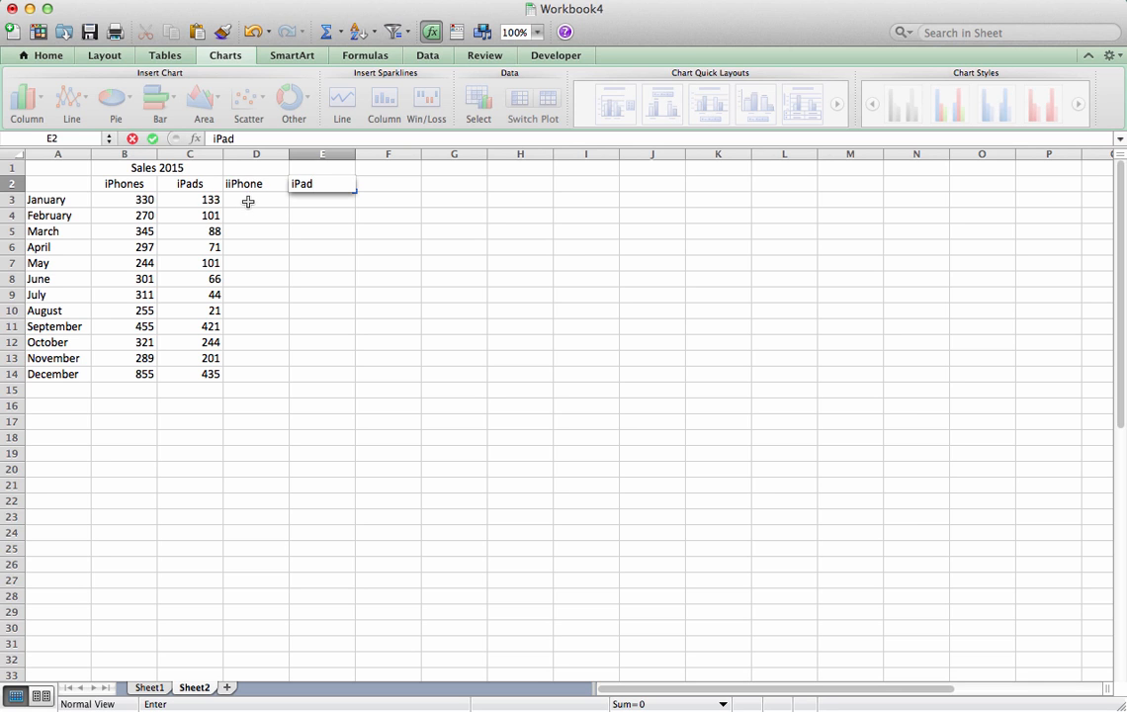
Enter 500 as the January iPhone price in D3 and fill it down to December in D14
left_click(248, 201)
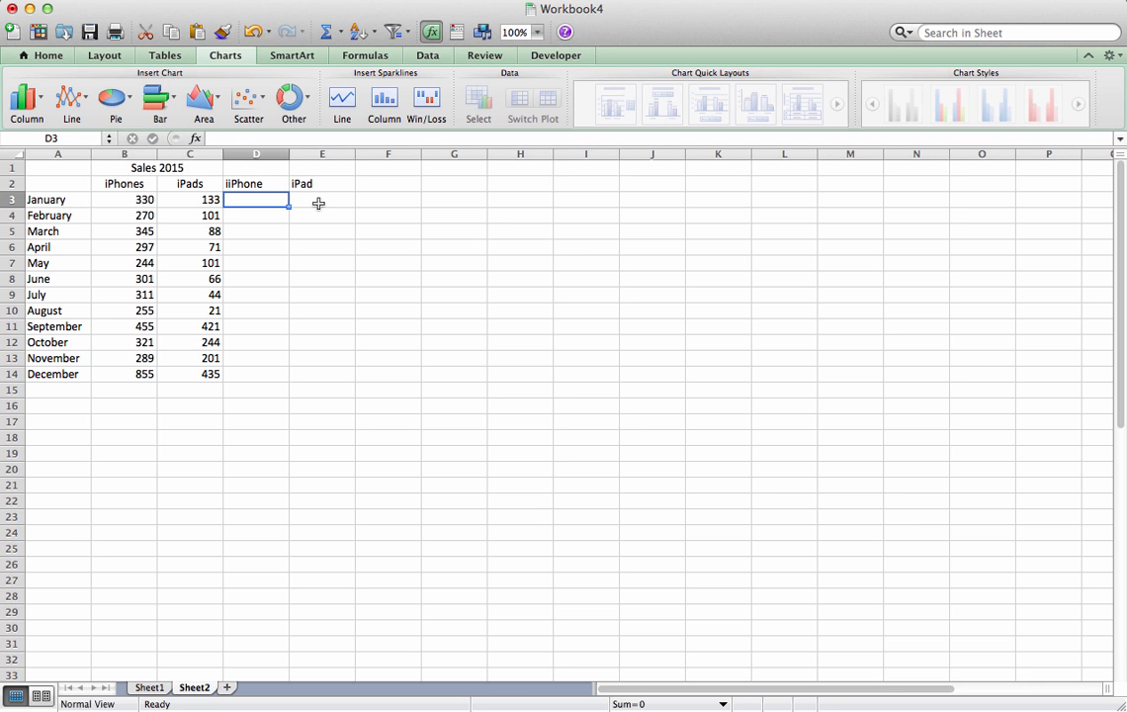
type("$5")
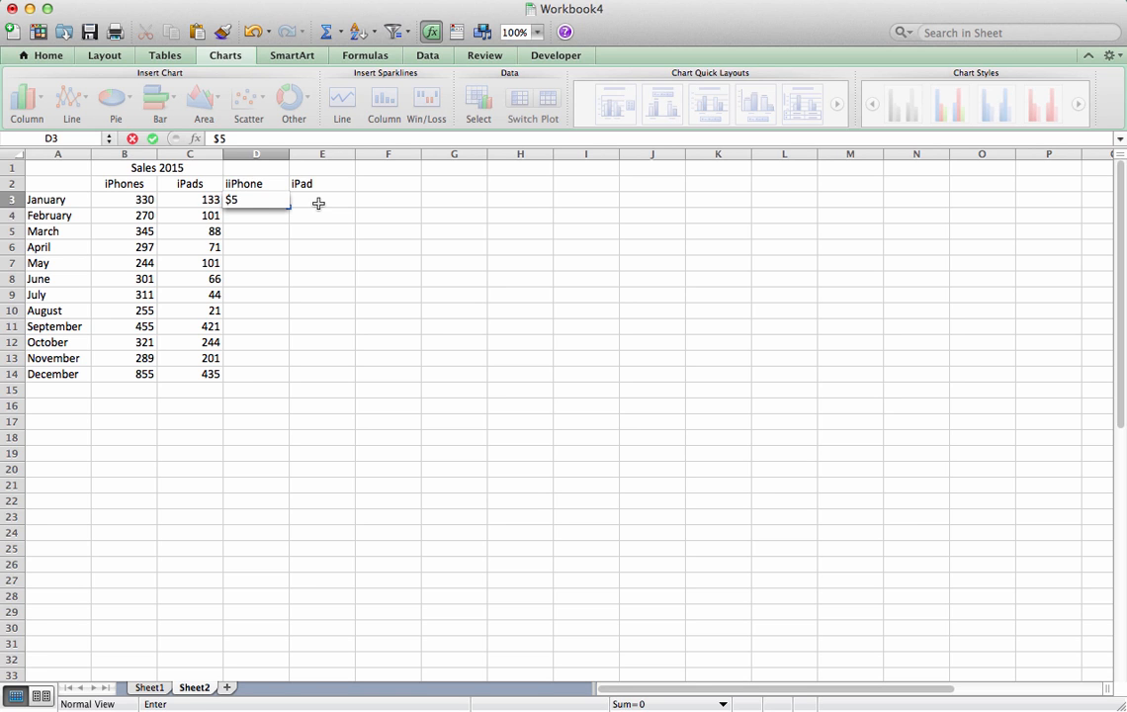
type("00")
key("BackSpace")
key("BackSpace")
type("500")
key("Return")
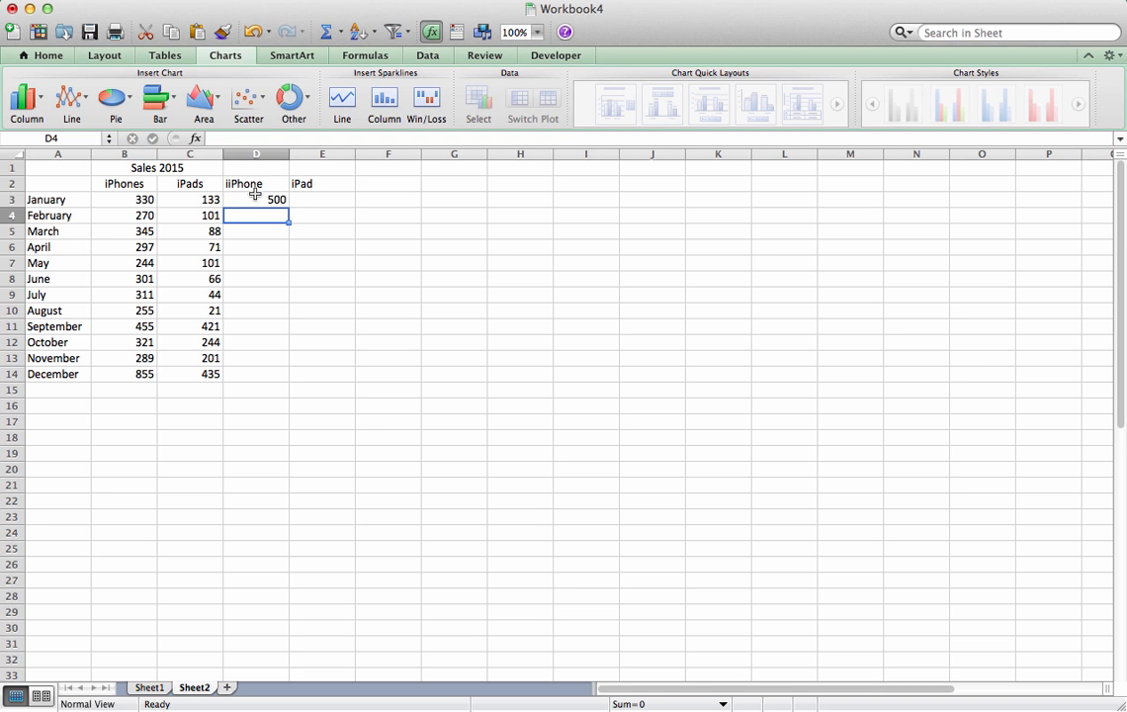
left_click(251, 198)
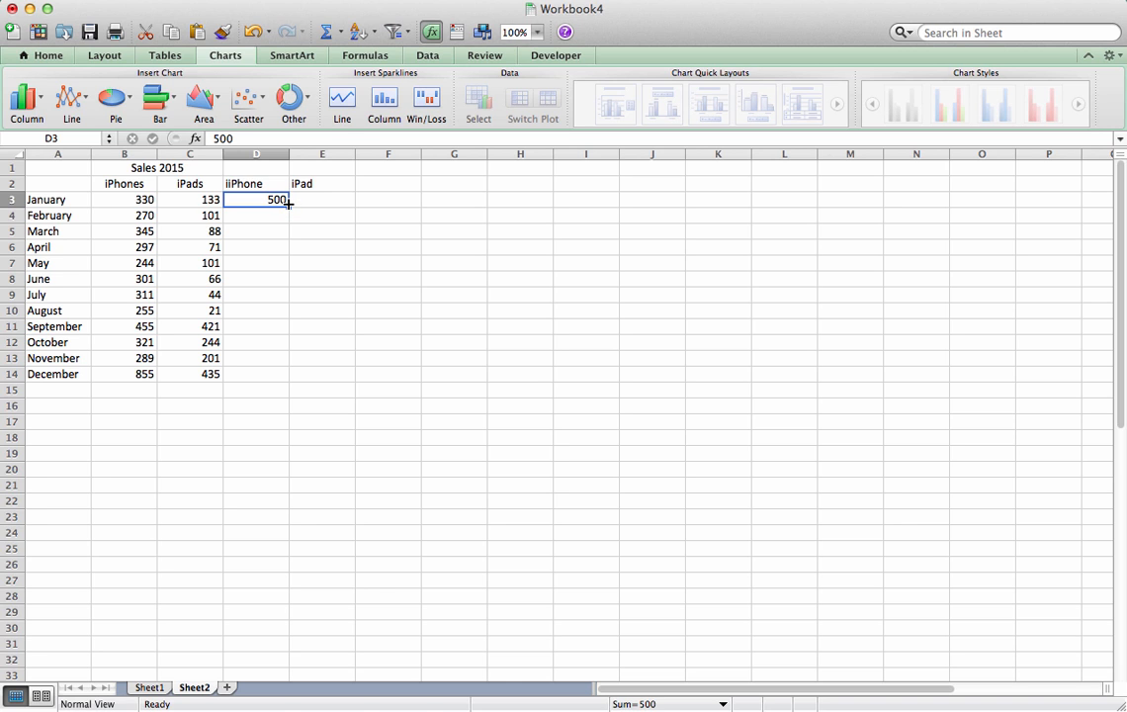
left_click_drag(288, 202, 288, 381)
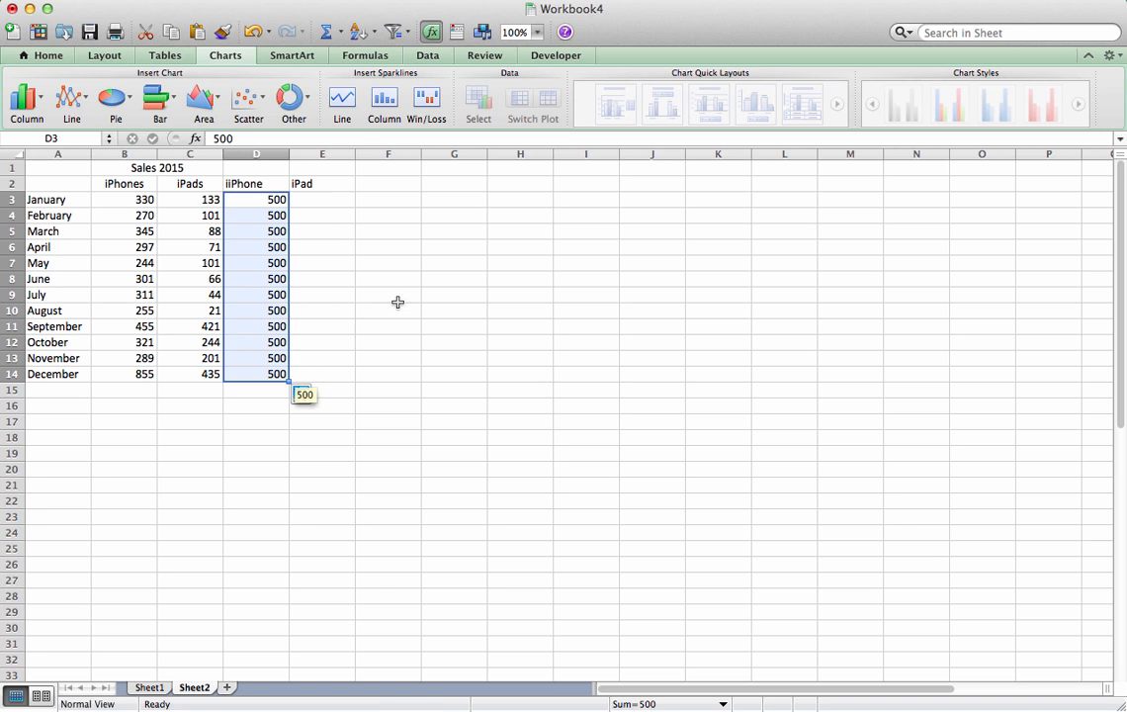
Enter 725 as the January iPad price in E3 and fill it down to December in E14
left_click(312, 199)
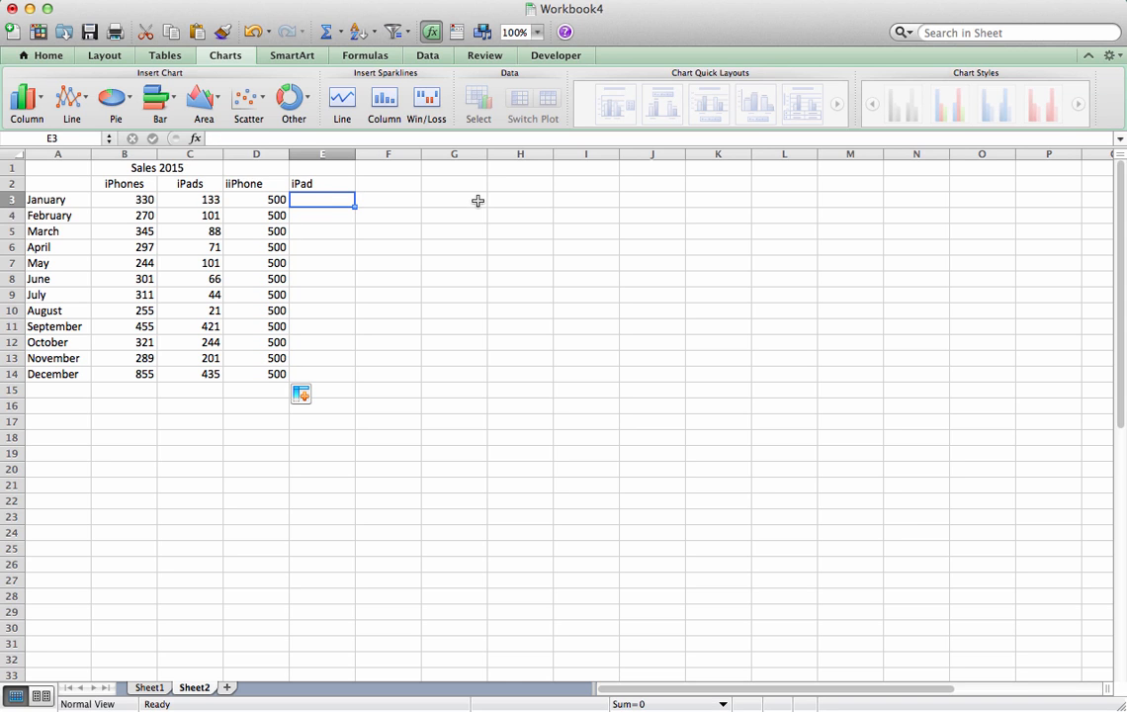
type("725")
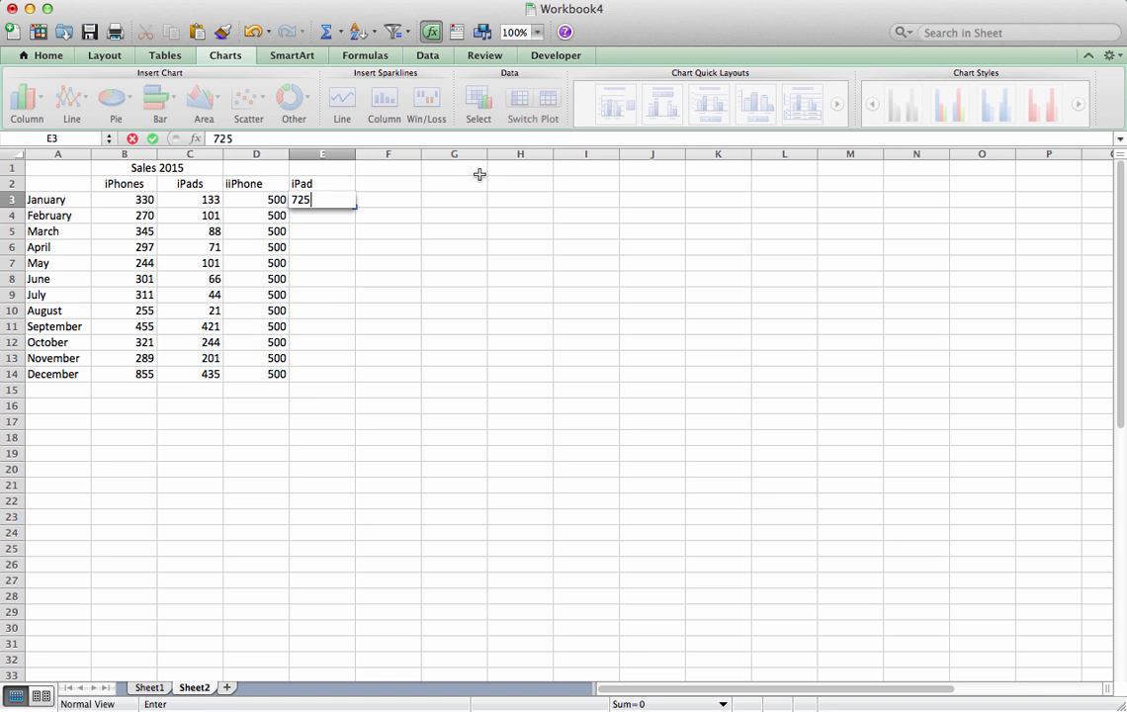
key("Return")
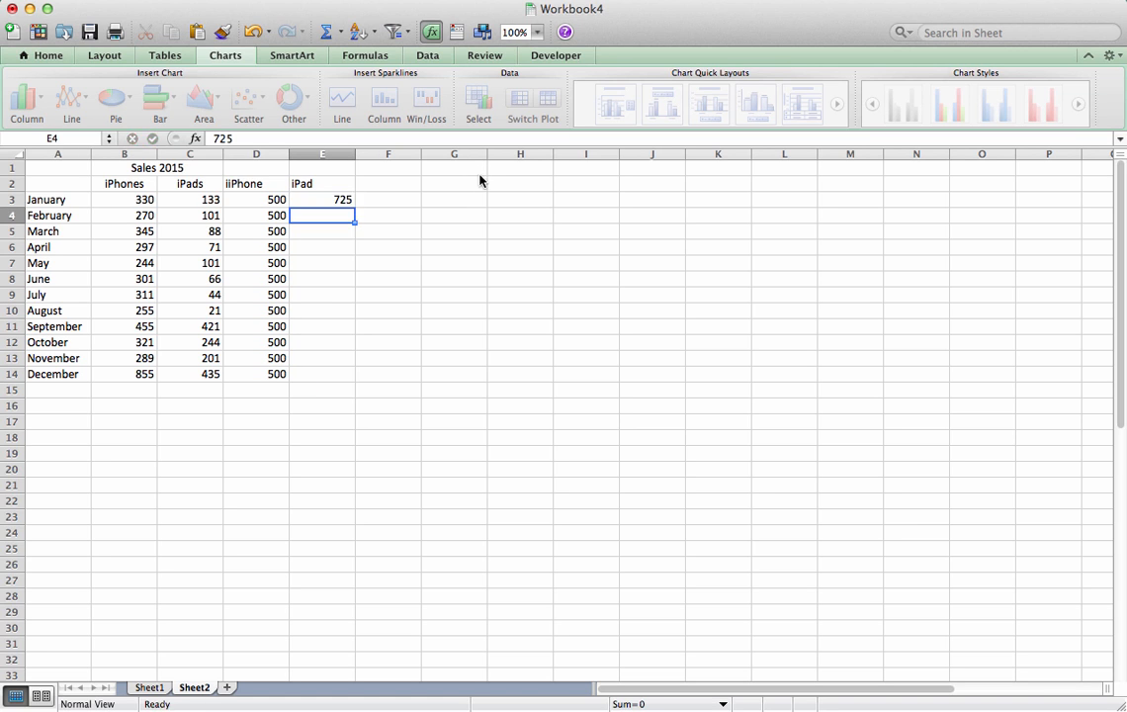
left_click(345, 200)
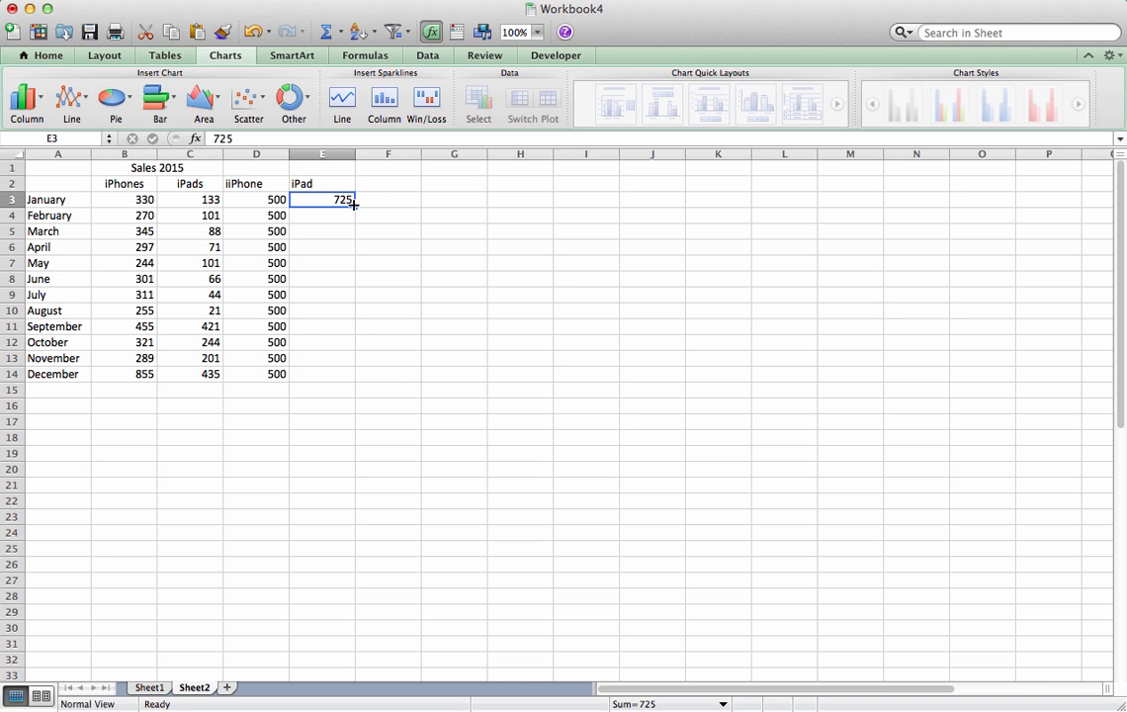
left_click_drag(354, 206, 345, 389)
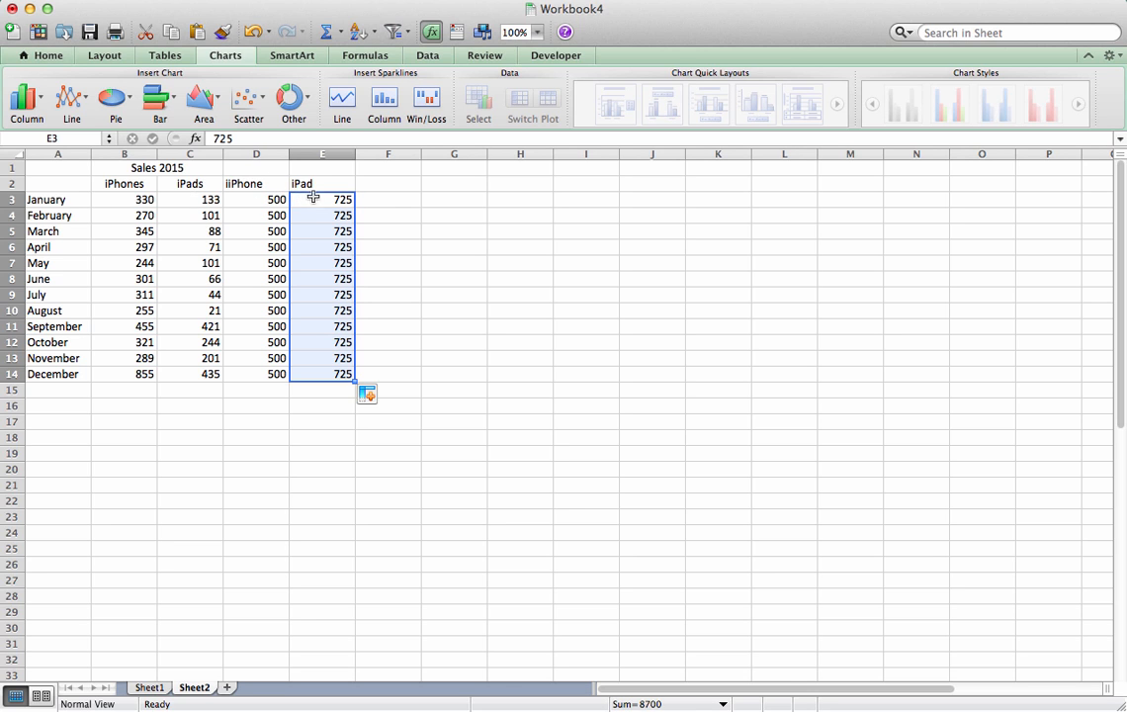
Add the column heading Revenue in F2
left_click(388, 187)
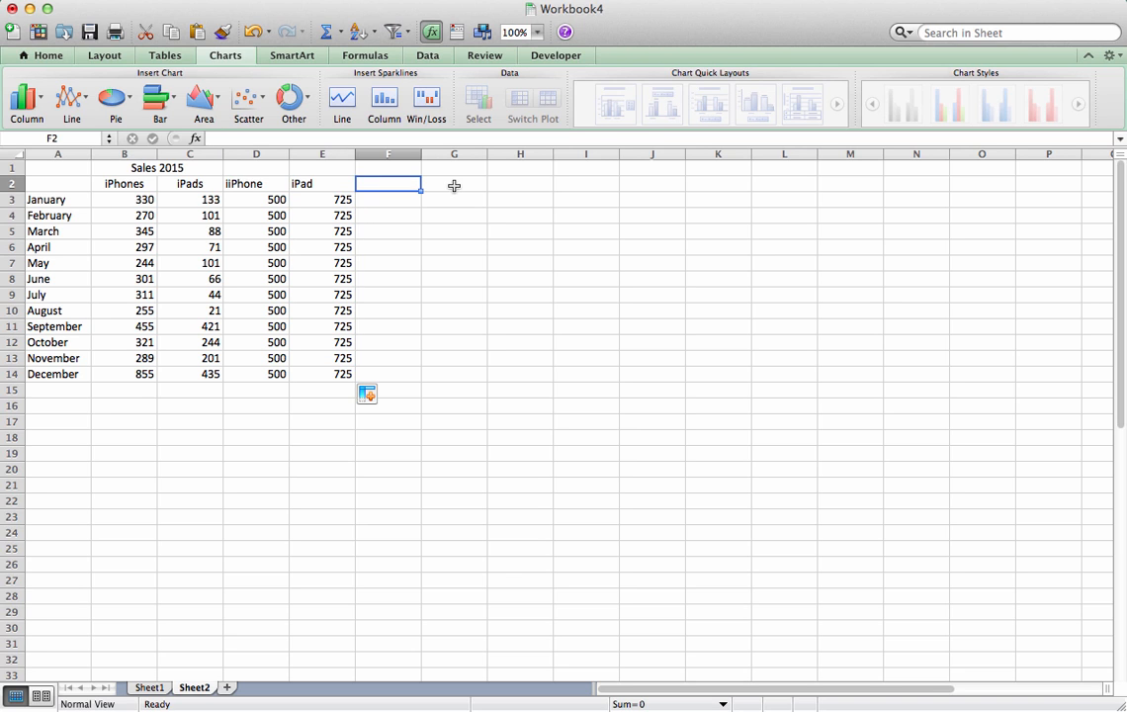
type("Reve")
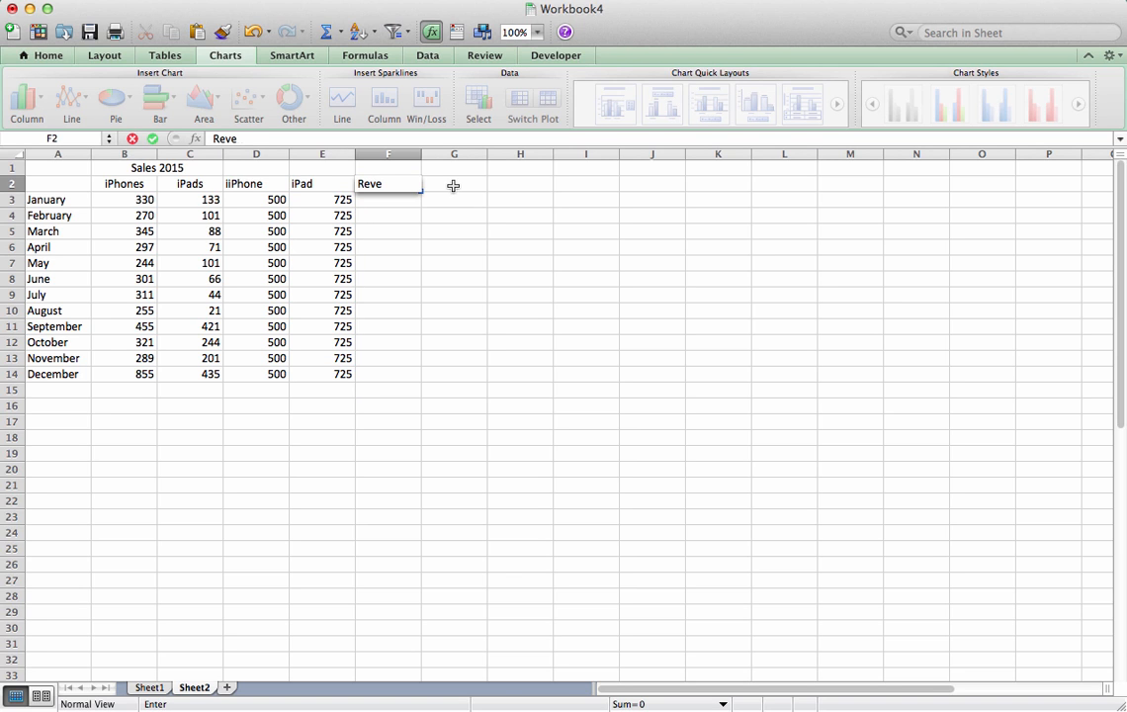
type("nue")
key("Return")
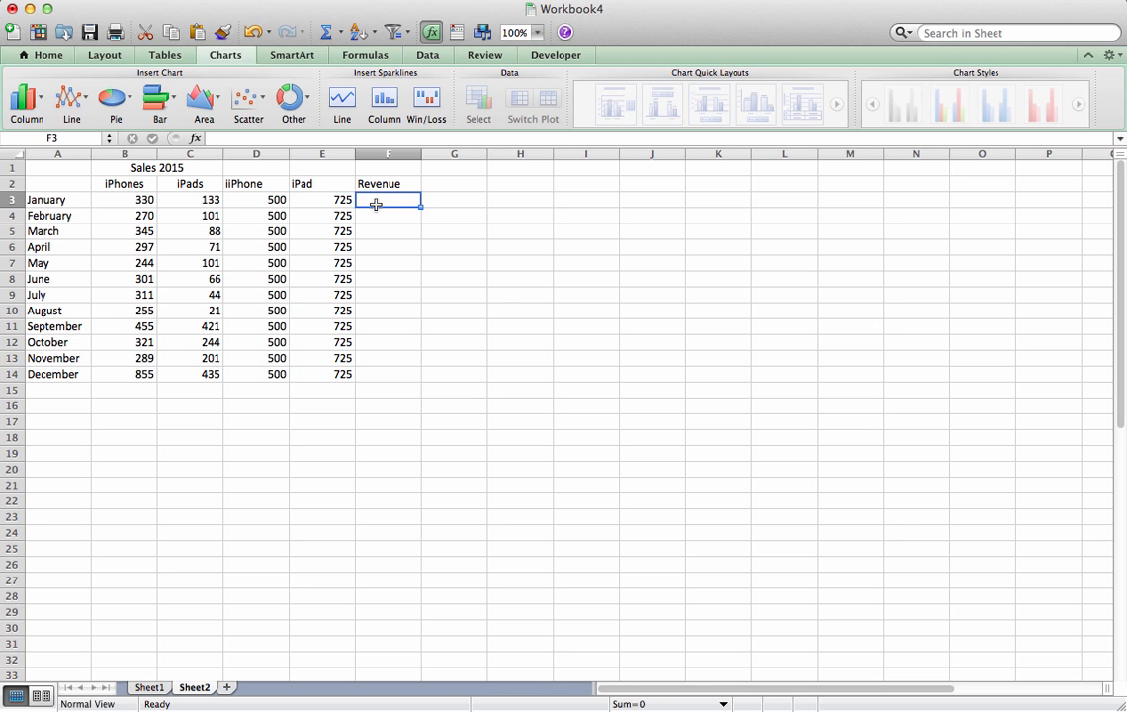
Calculate January revenue in F3 with =B3*D3+C3*E3 and fill the formula down to F14
type("=")
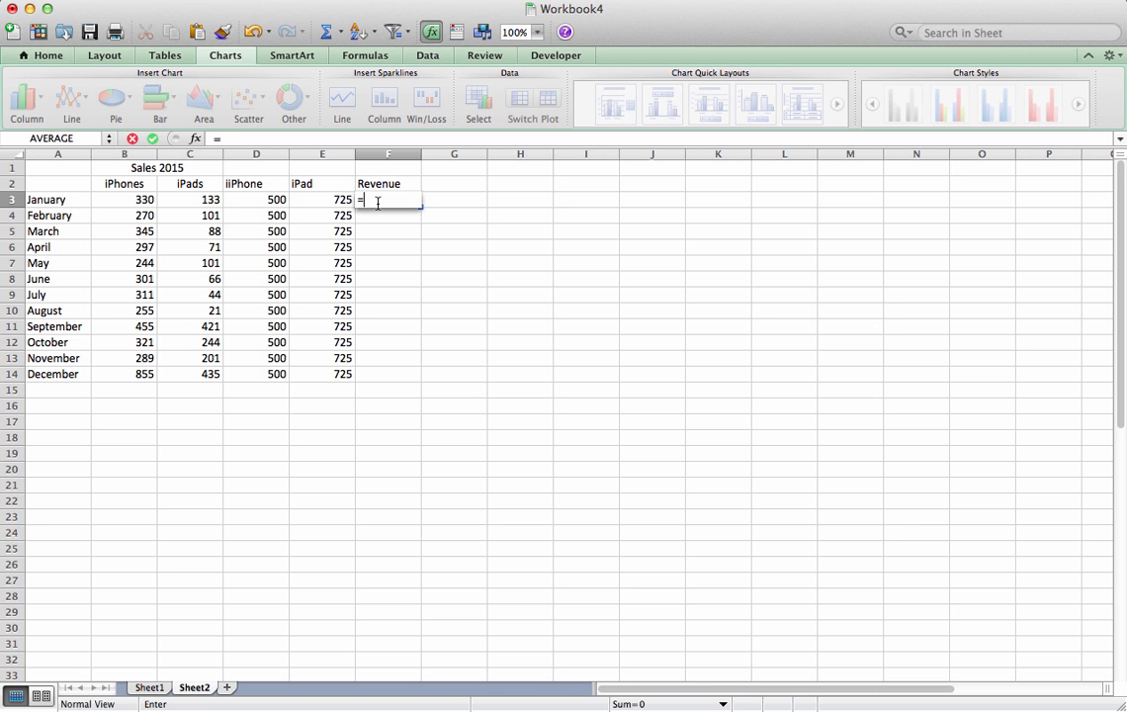
type("B3")
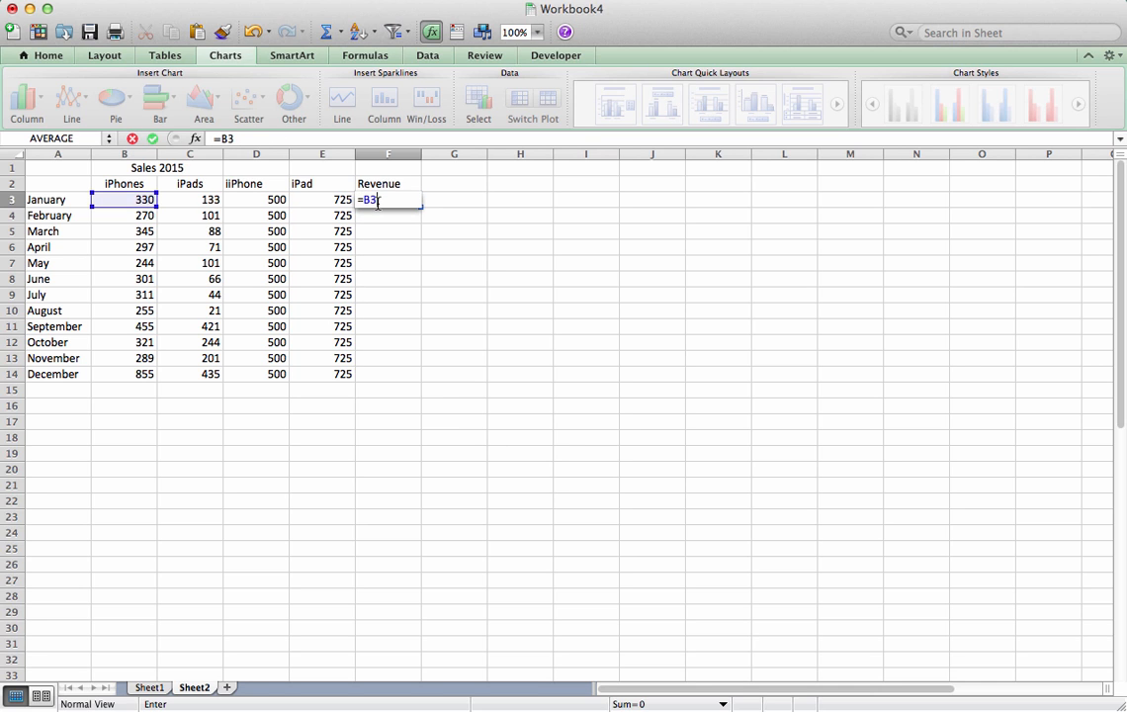
type("*D3+C")
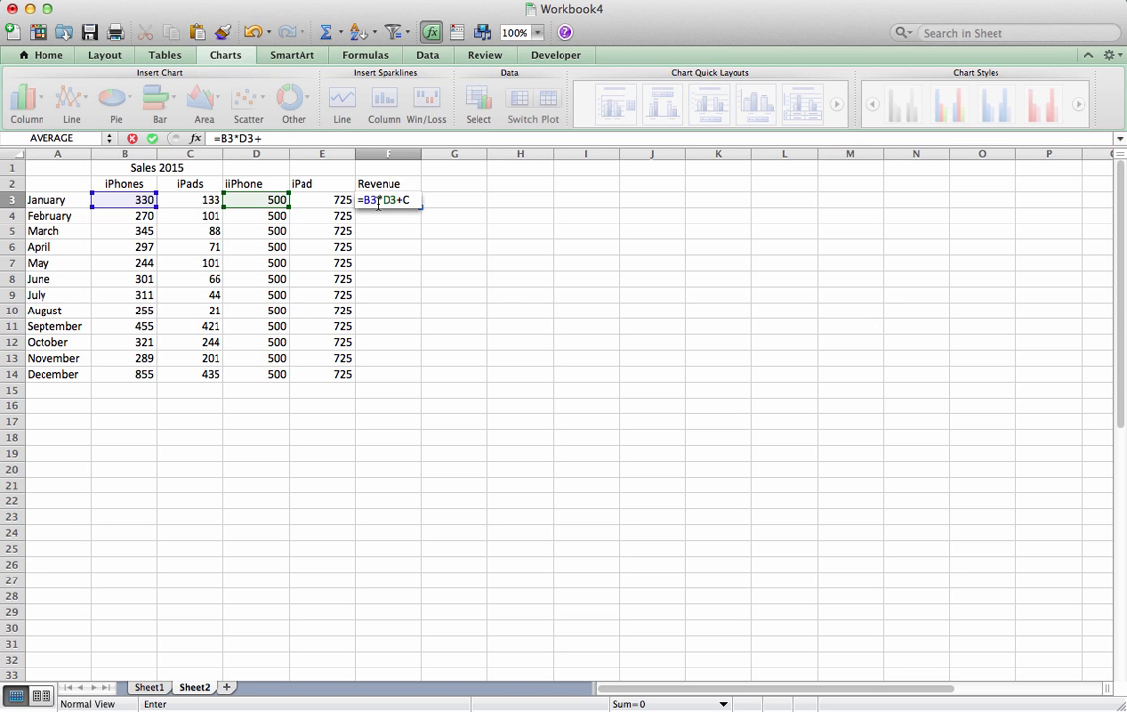
type("3")
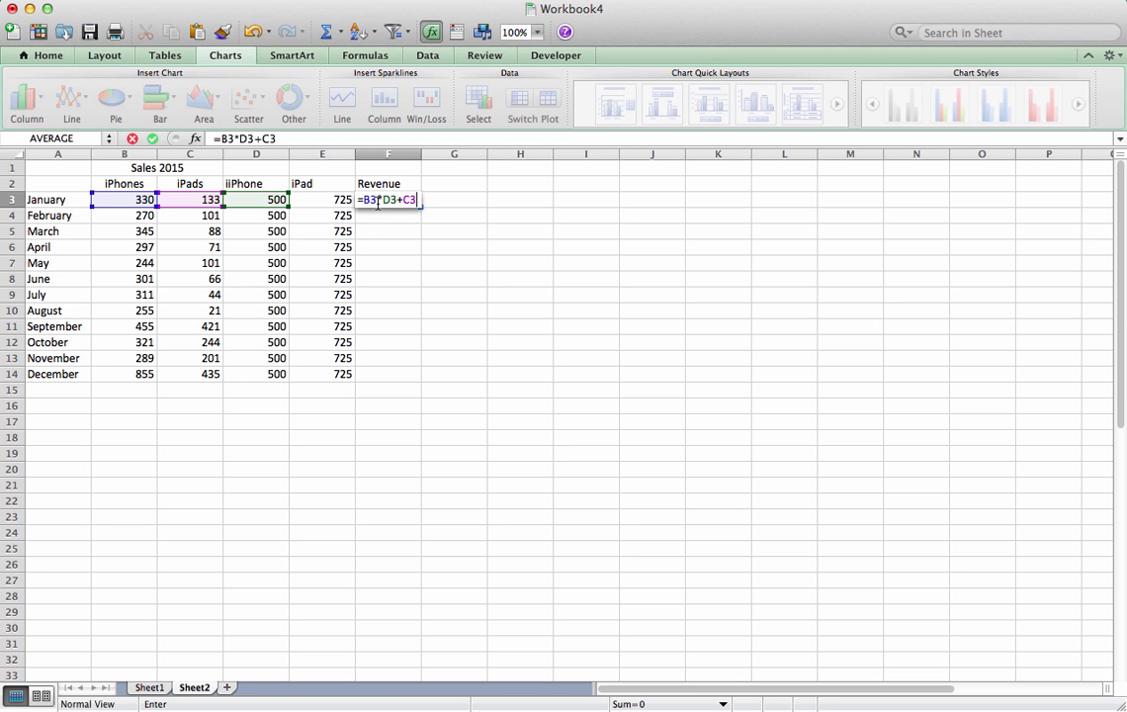
type("*E")
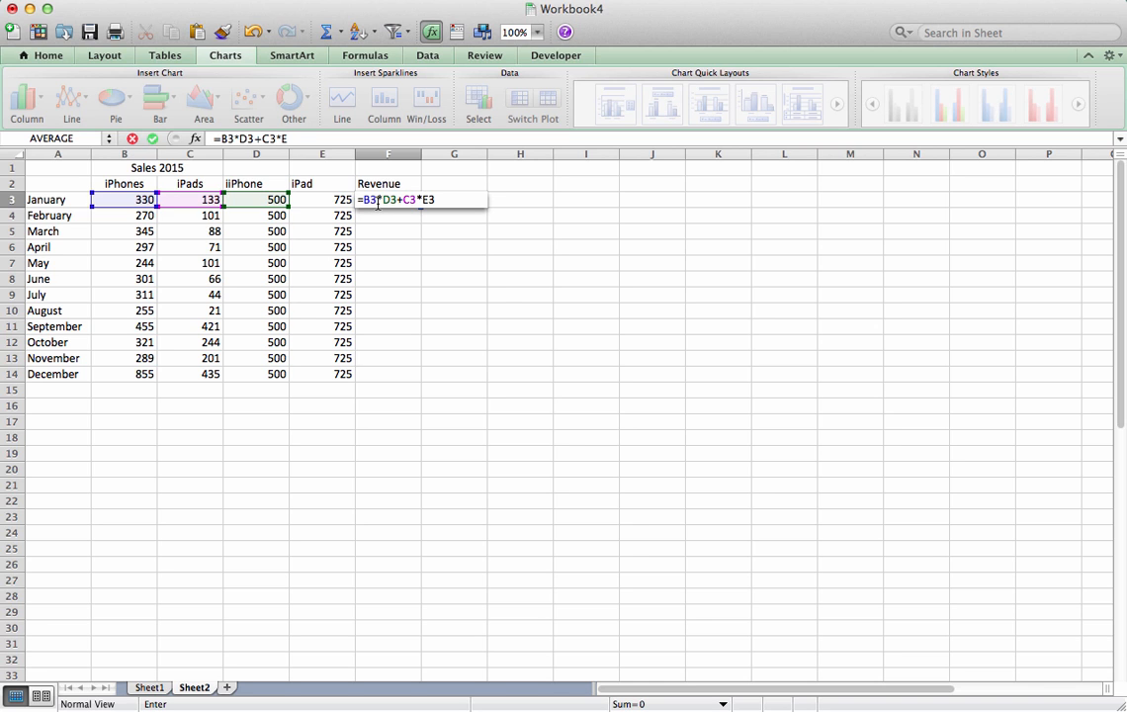
type("3")
key("Return")
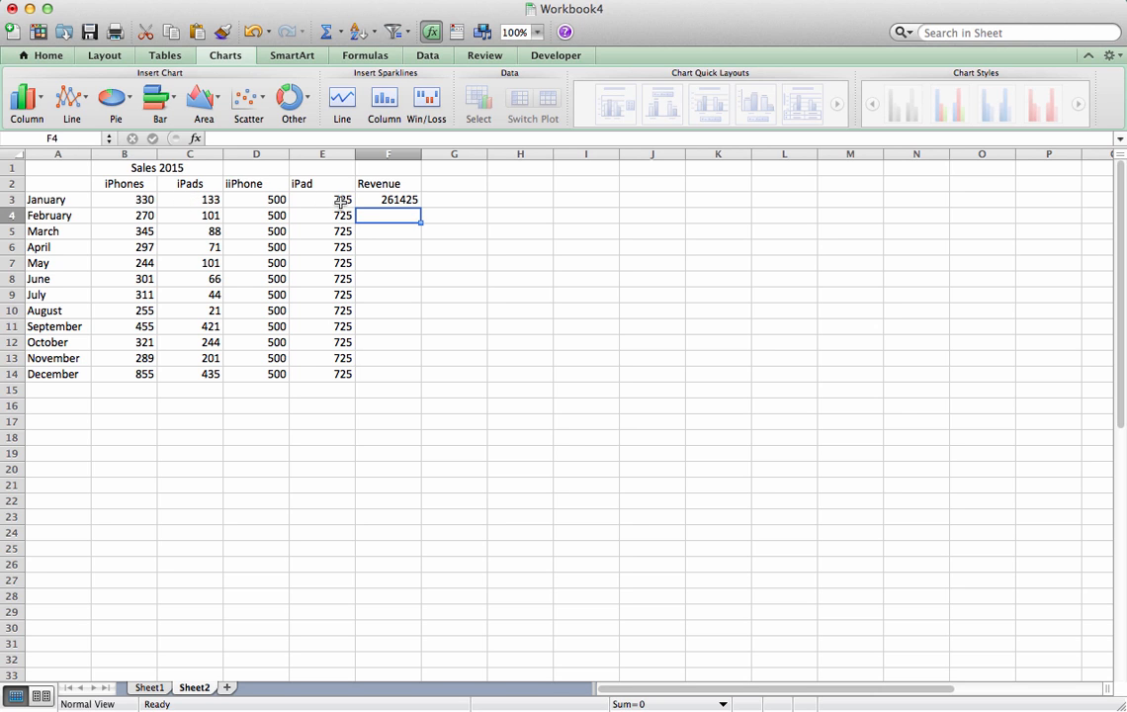
left_click(396, 200)
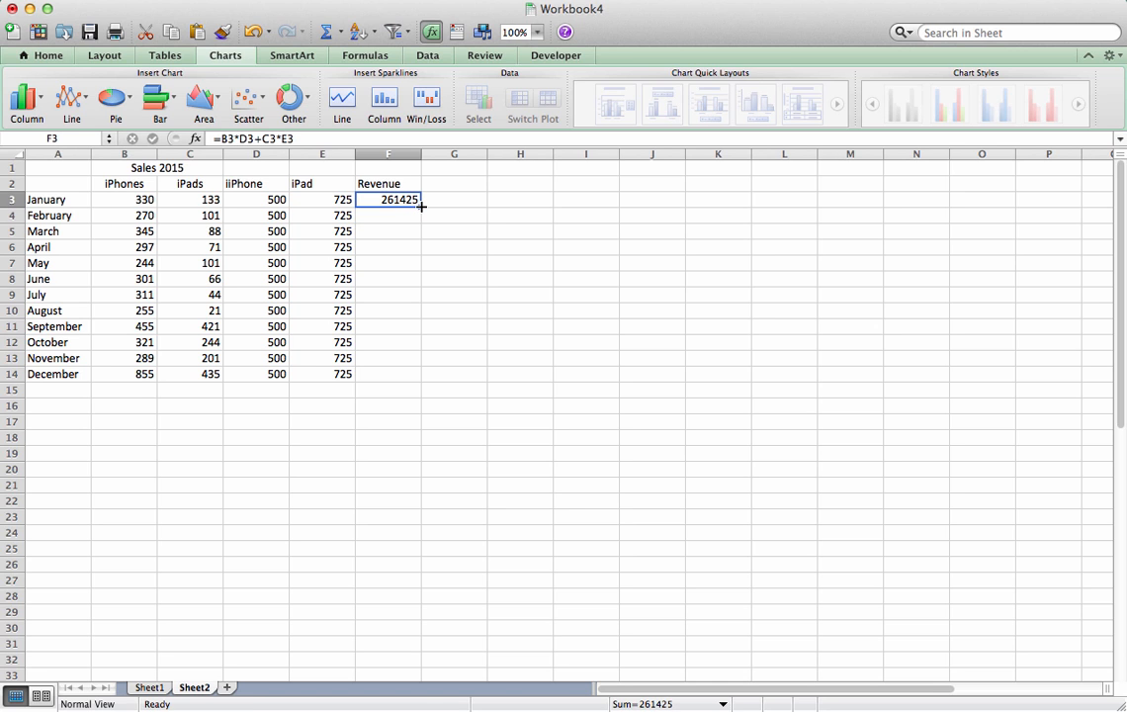
left_click_drag(421, 205, 426, 376)
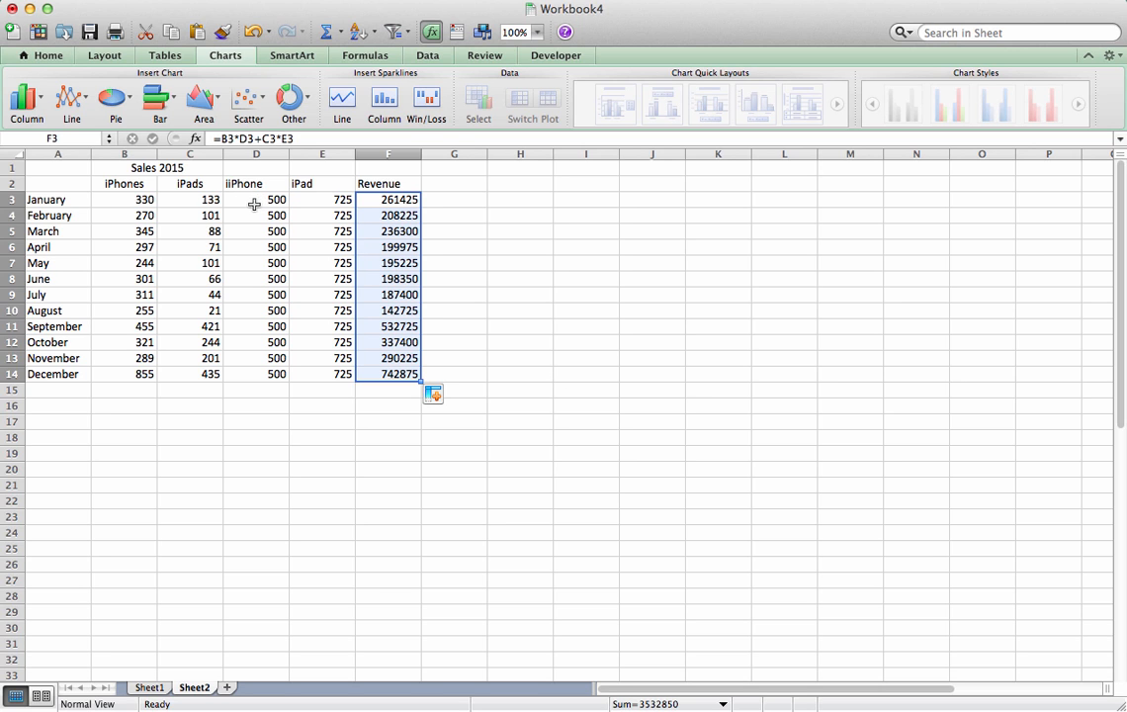
Format the price and revenue cells D3:F14 as Currency with the $ symbol and 0 decimal places
left_click_drag(247, 199, 374, 374)
left_click(290, 0)
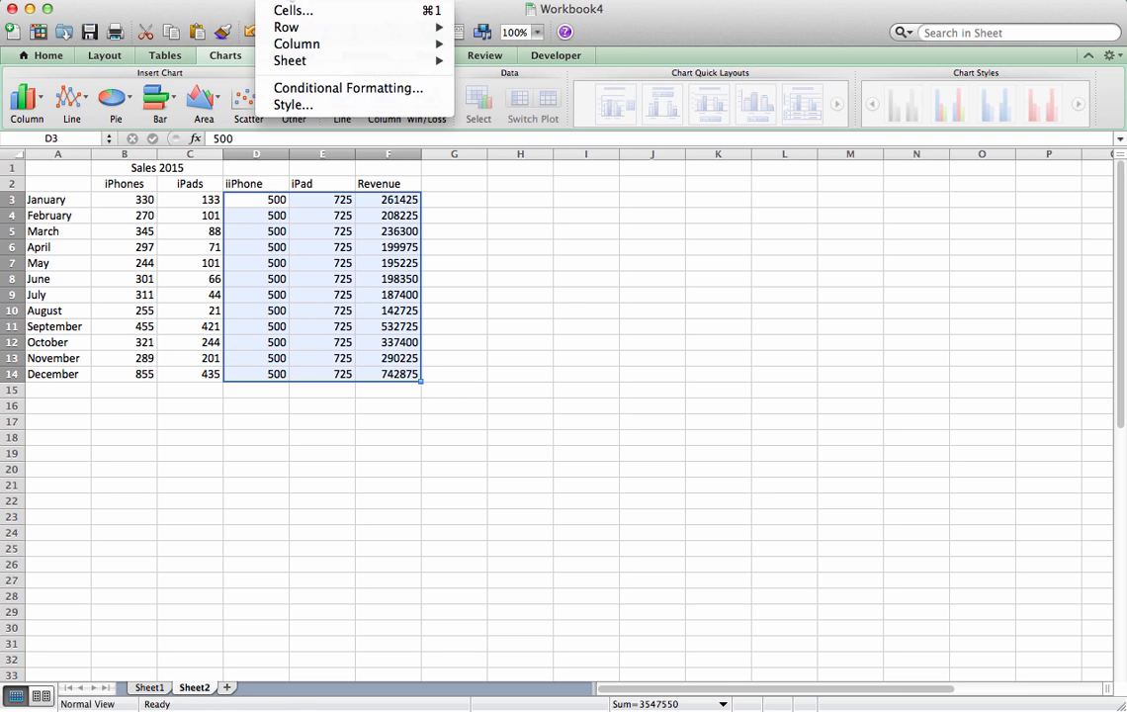
left_click(287, 8)
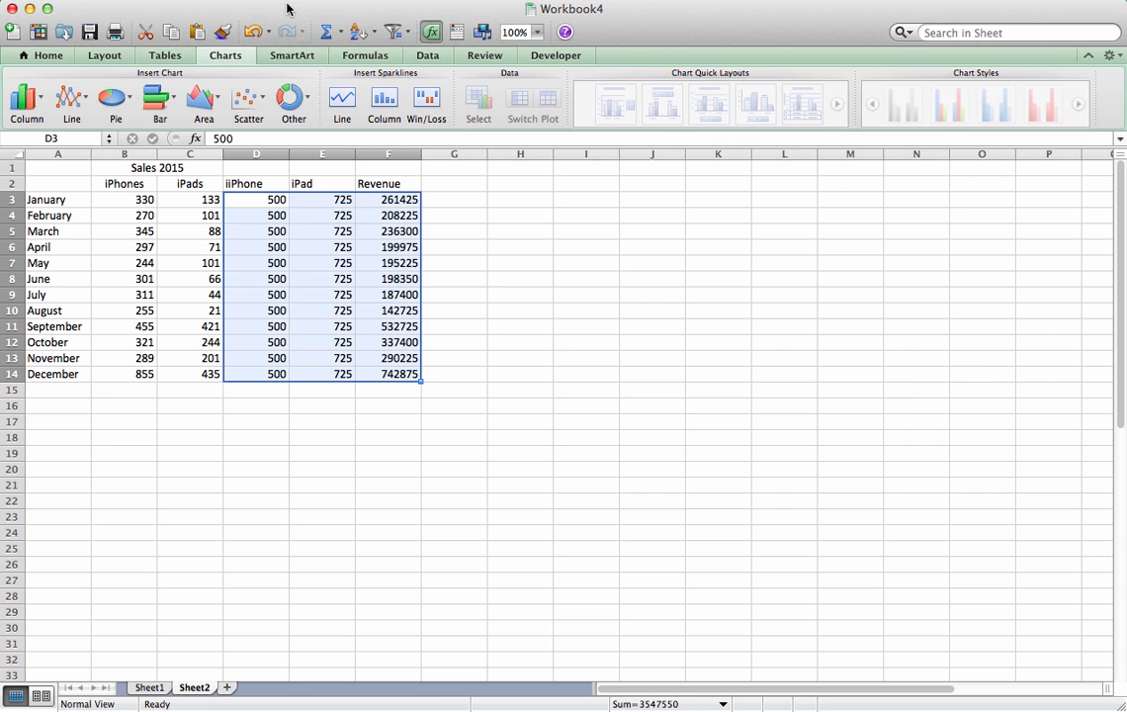
left_click(727, 43)
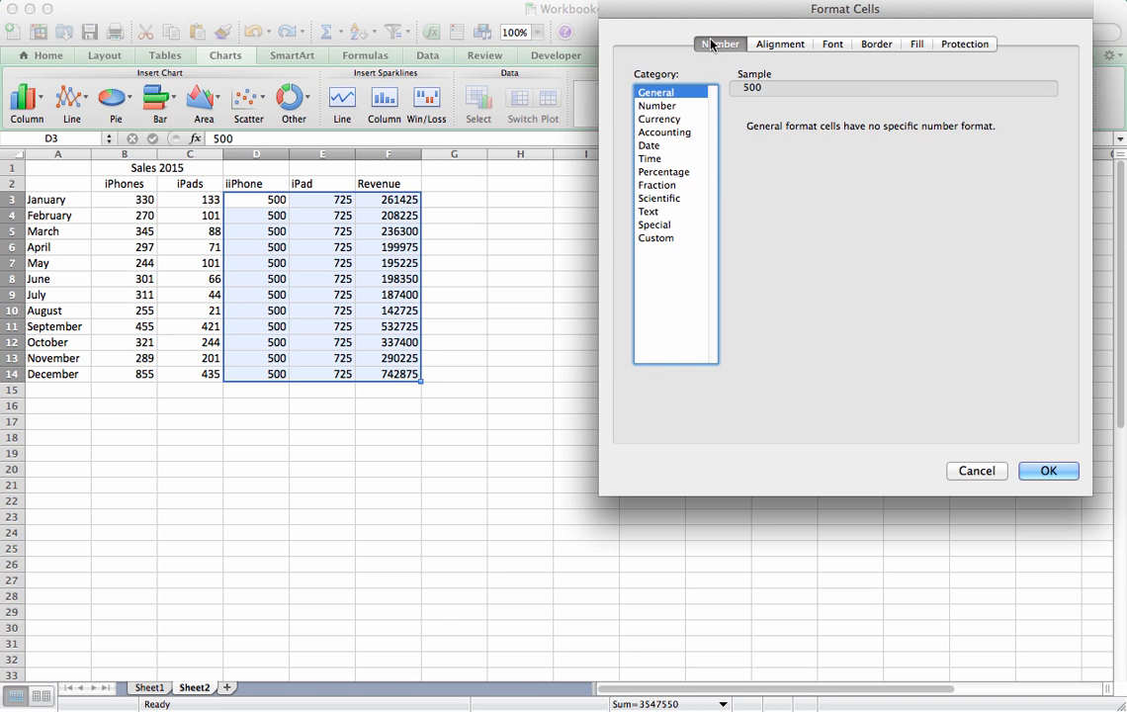
left_click(660, 119)
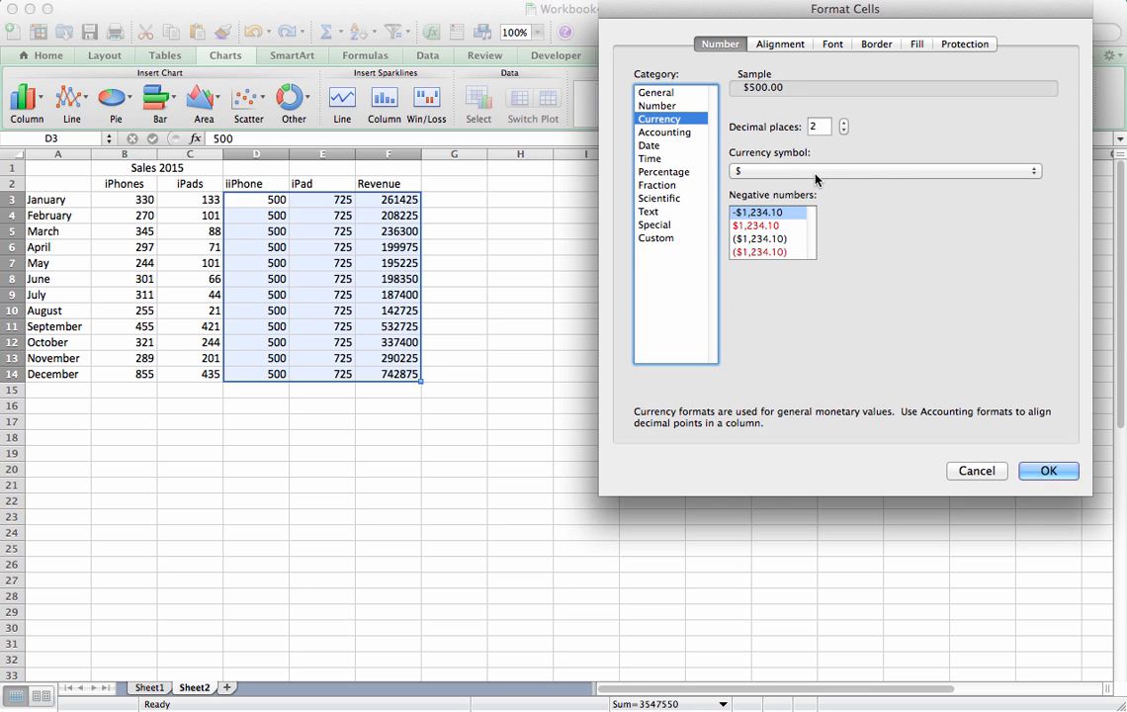
left_click(844, 131)
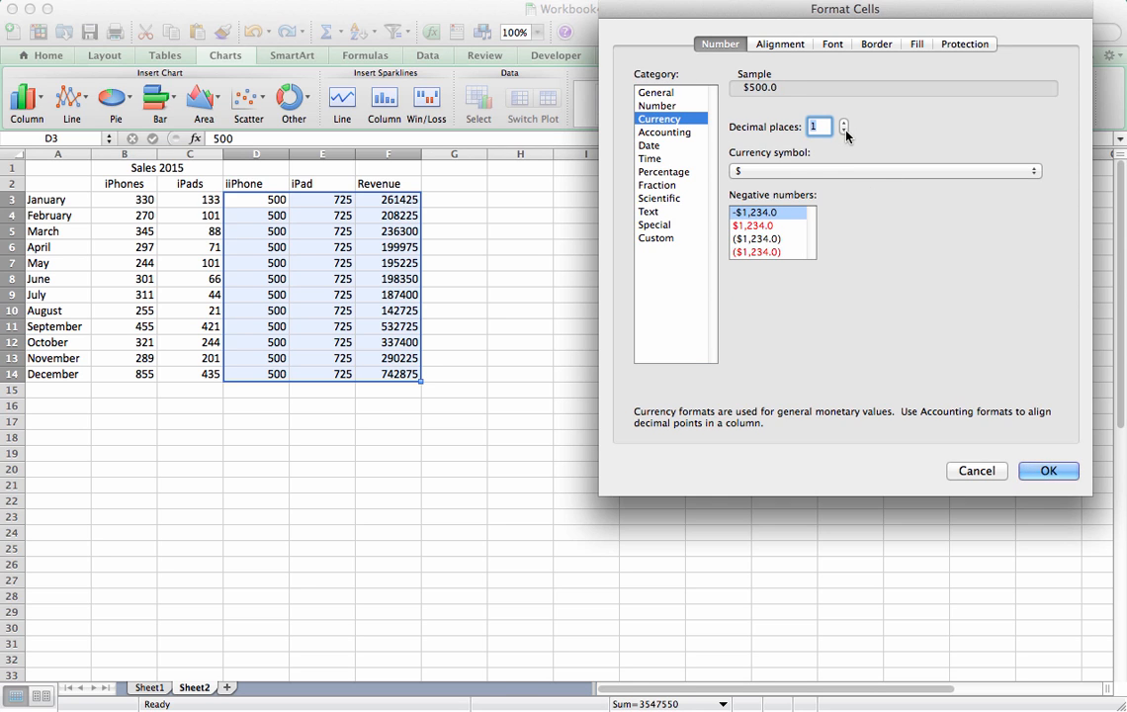
left_click(846, 132)
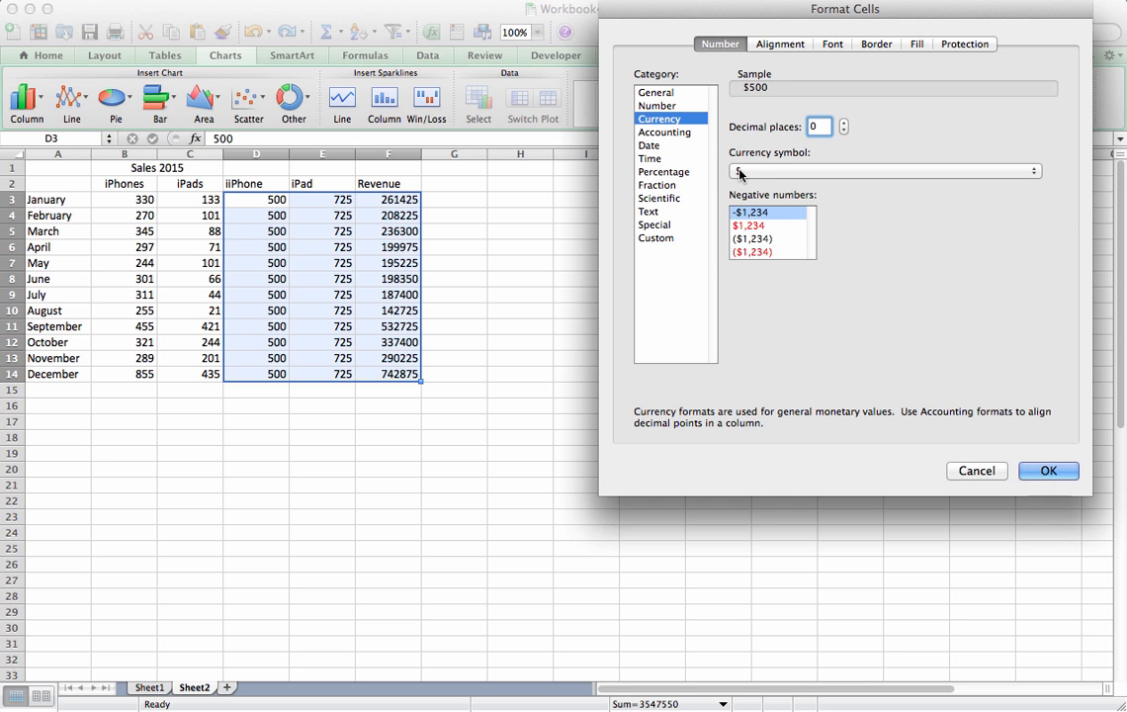
left_click(1048, 471)
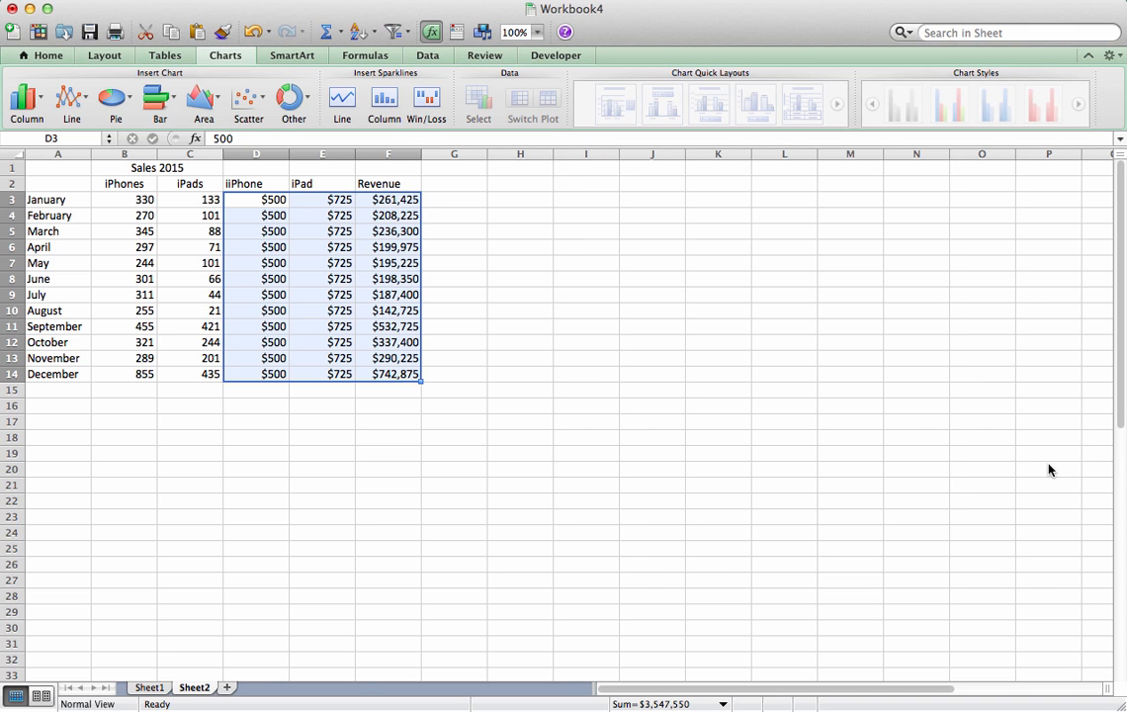
left_click(581, 328)
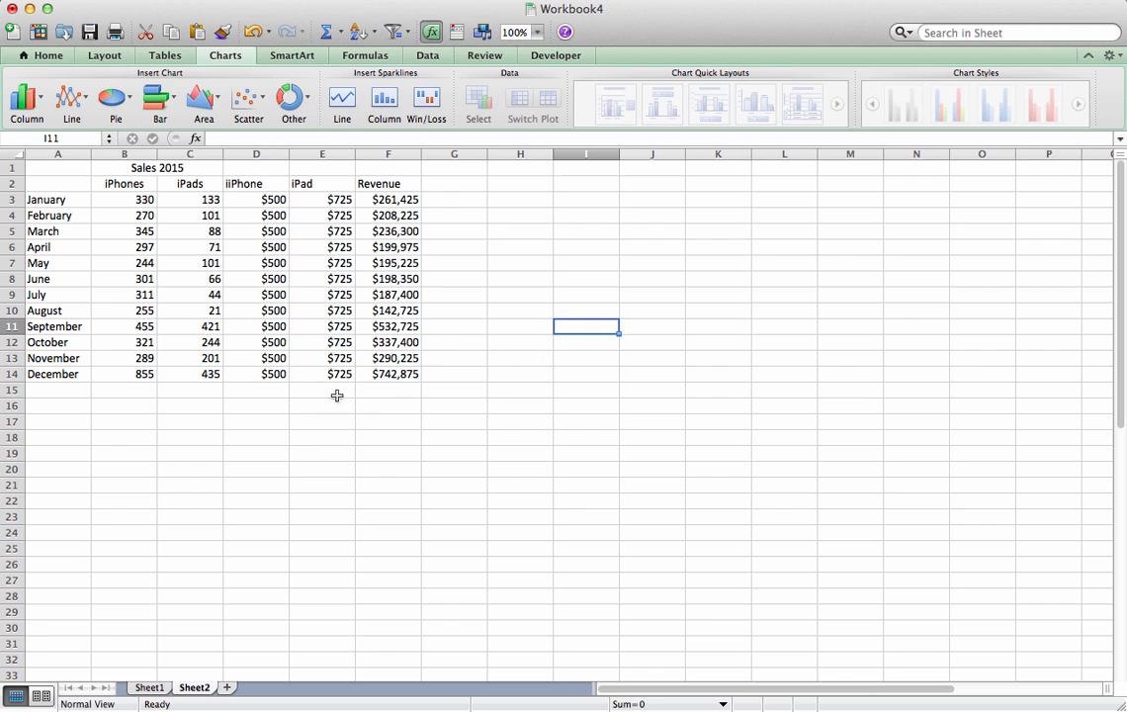
Add the row label Total in A15, below December
left_click(135, 200)
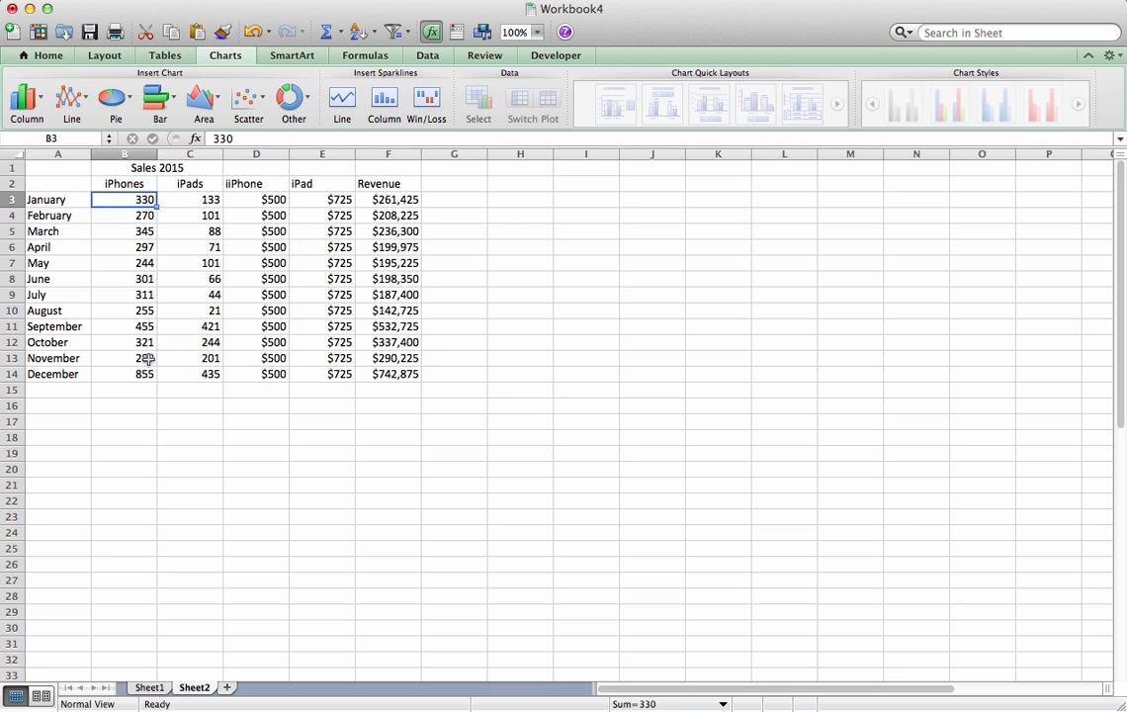
left_click(47, 389)
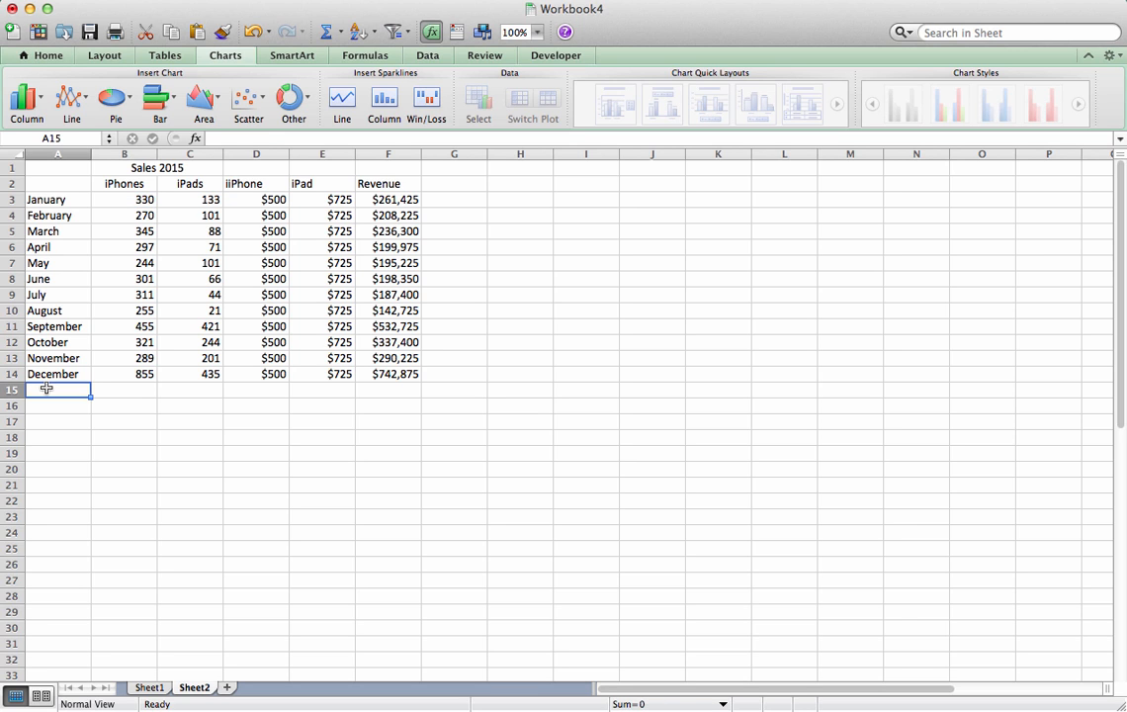
type("Total")
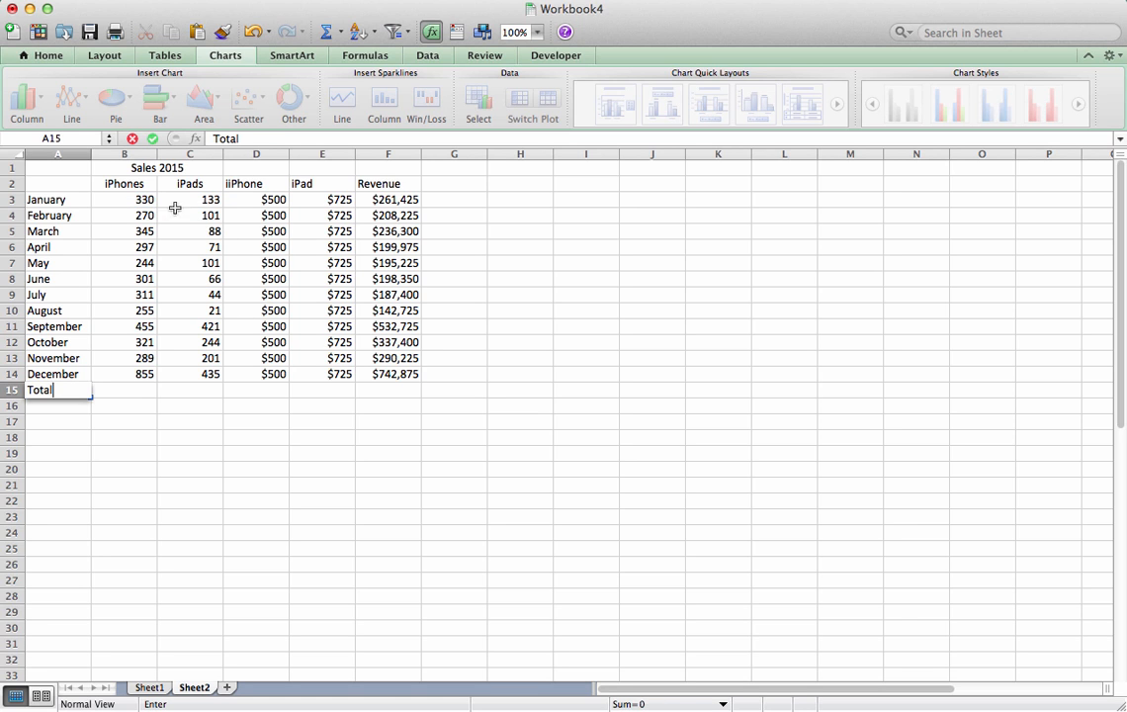
left_click(232, 217)
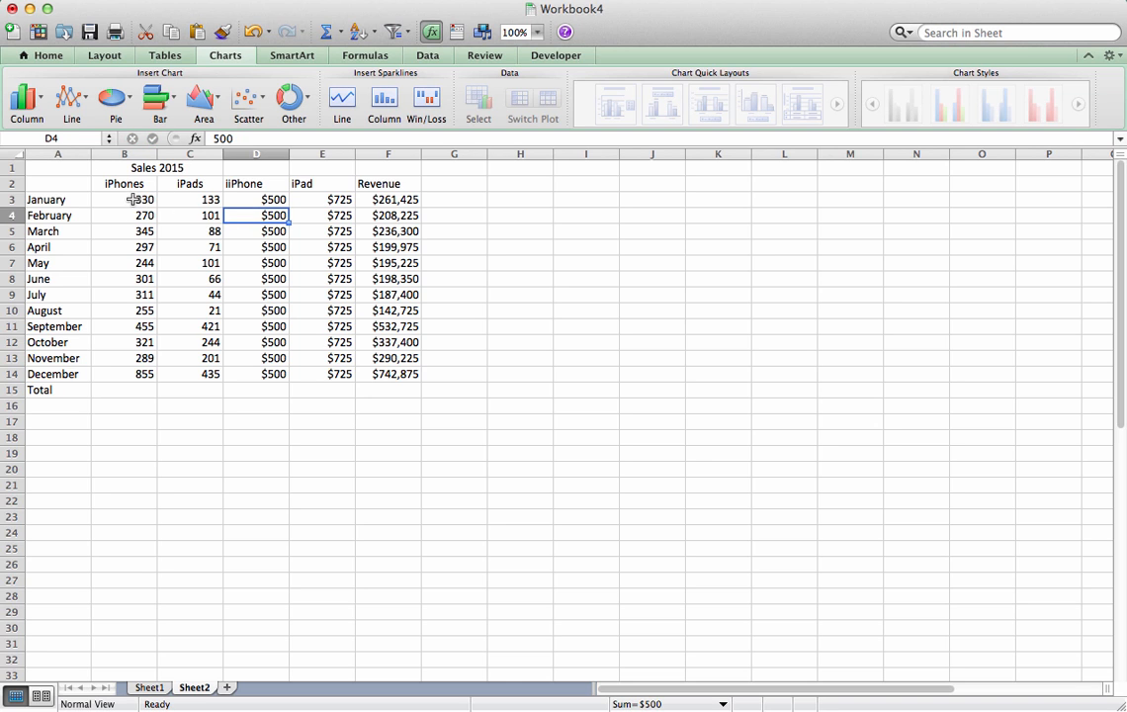
Total the iPhone sales B3:B14 in B15 with AutoSum and fill the formula across to F15
left_click_drag(133, 200, 141, 374)
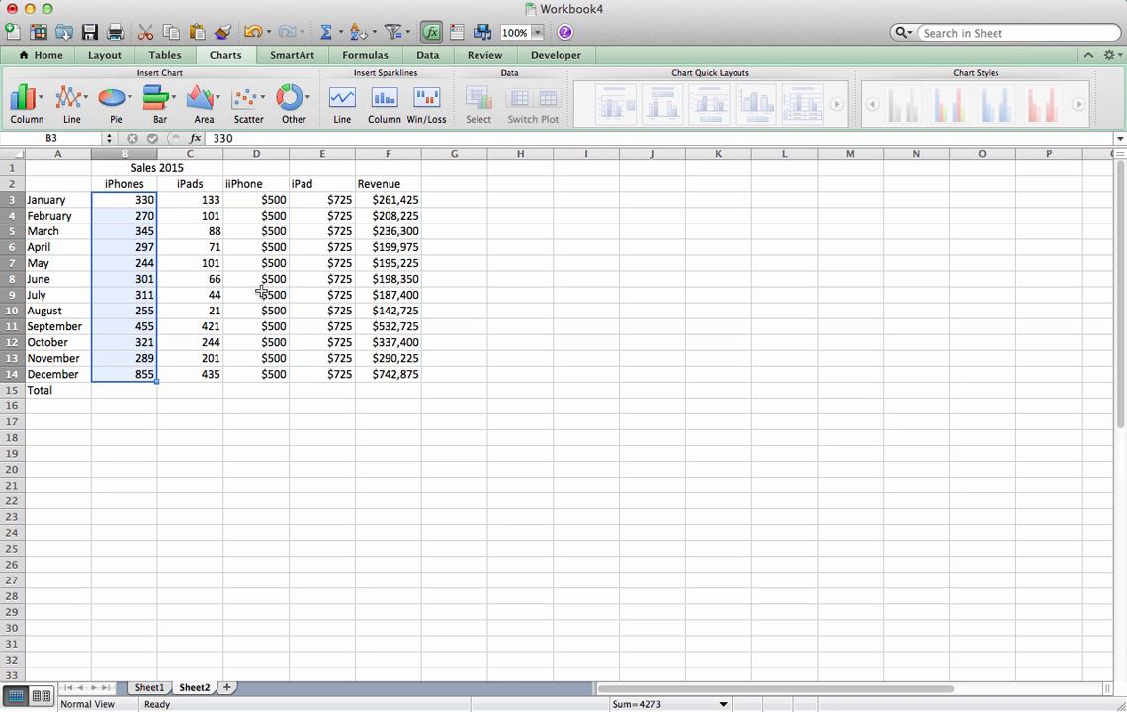
left_click(325, 33)
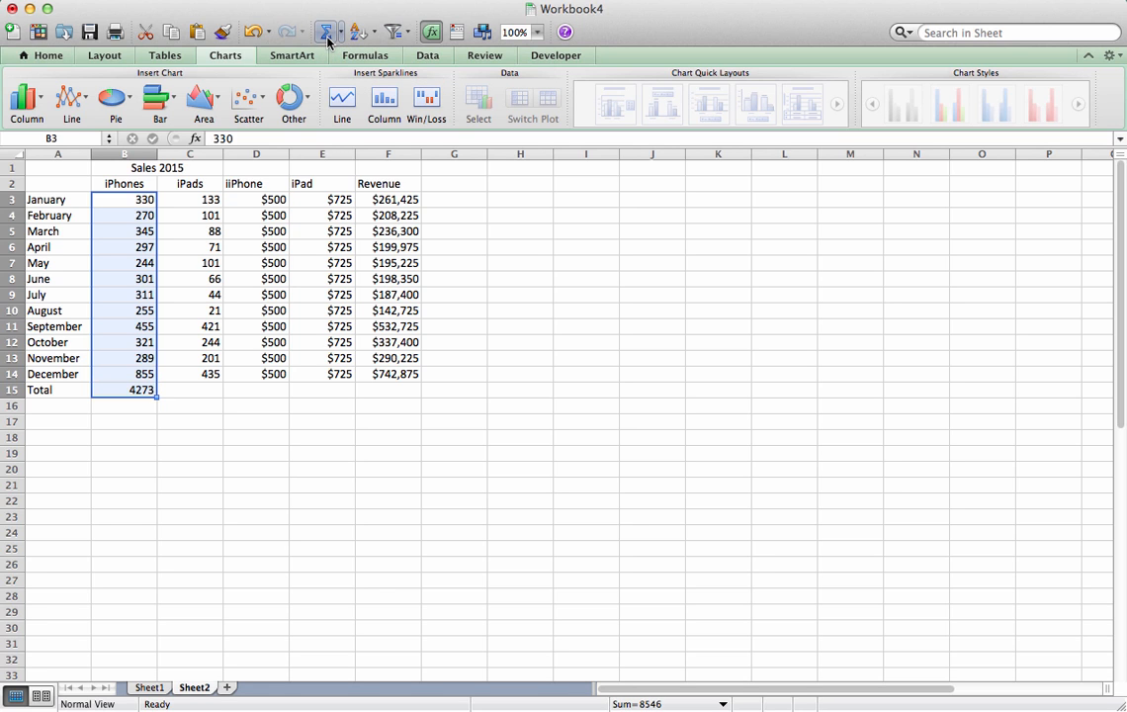
left_click(120, 394)
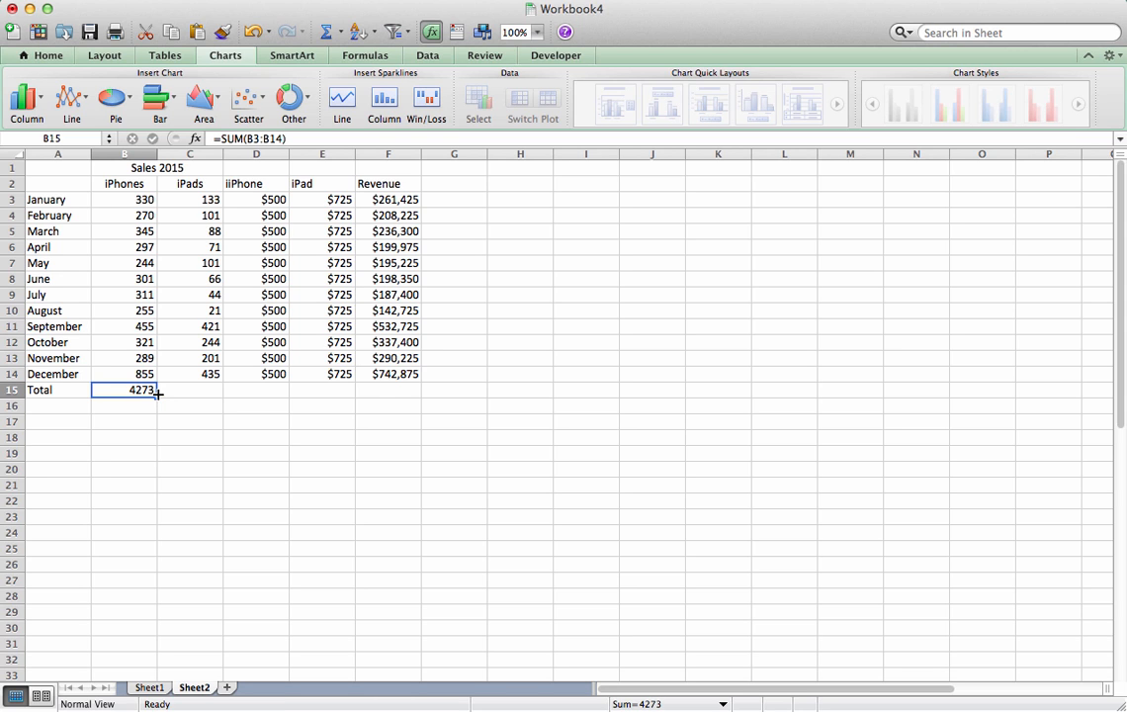
left_click_drag(157, 393, 395, 392)
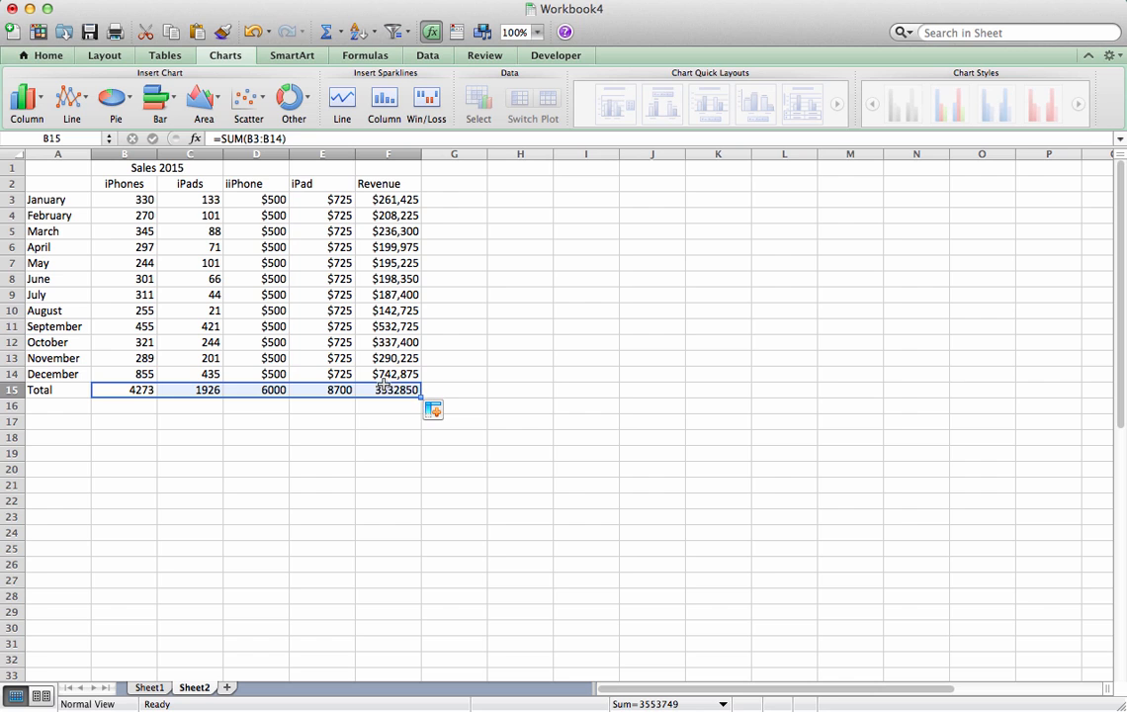
Format the price and revenue totals in D15:F15 as Currency with the $ symbol and 0 decimal places
left_click_drag(248, 389, 401, 390)
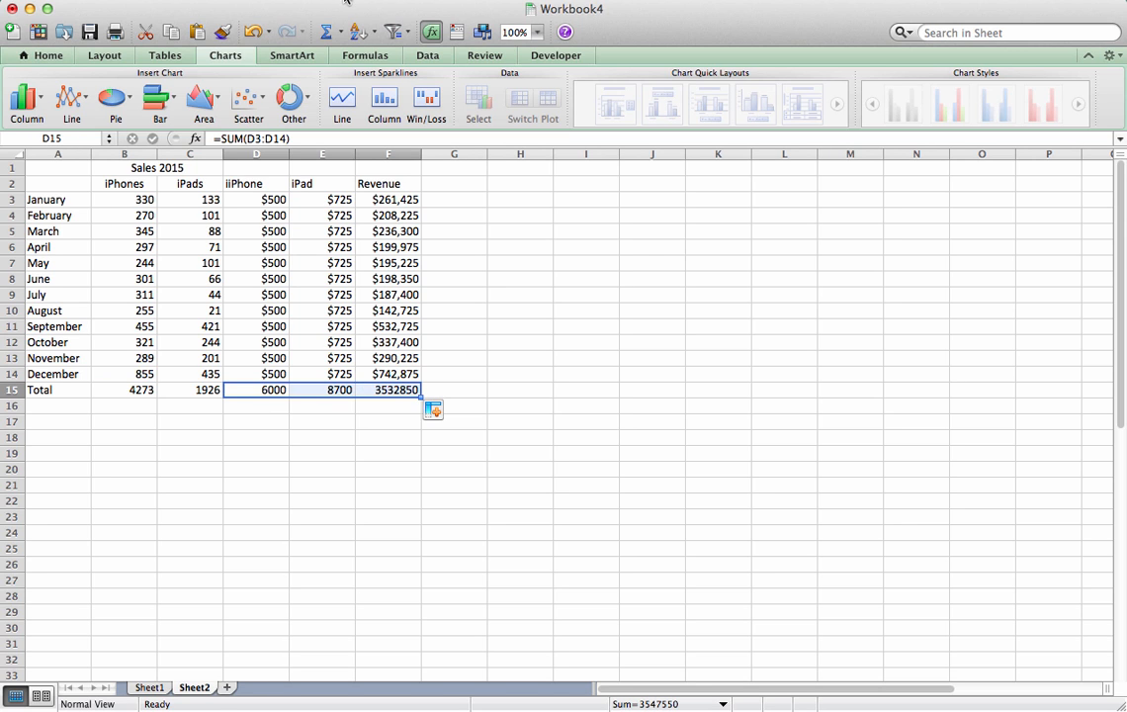
left_click(289, 0)
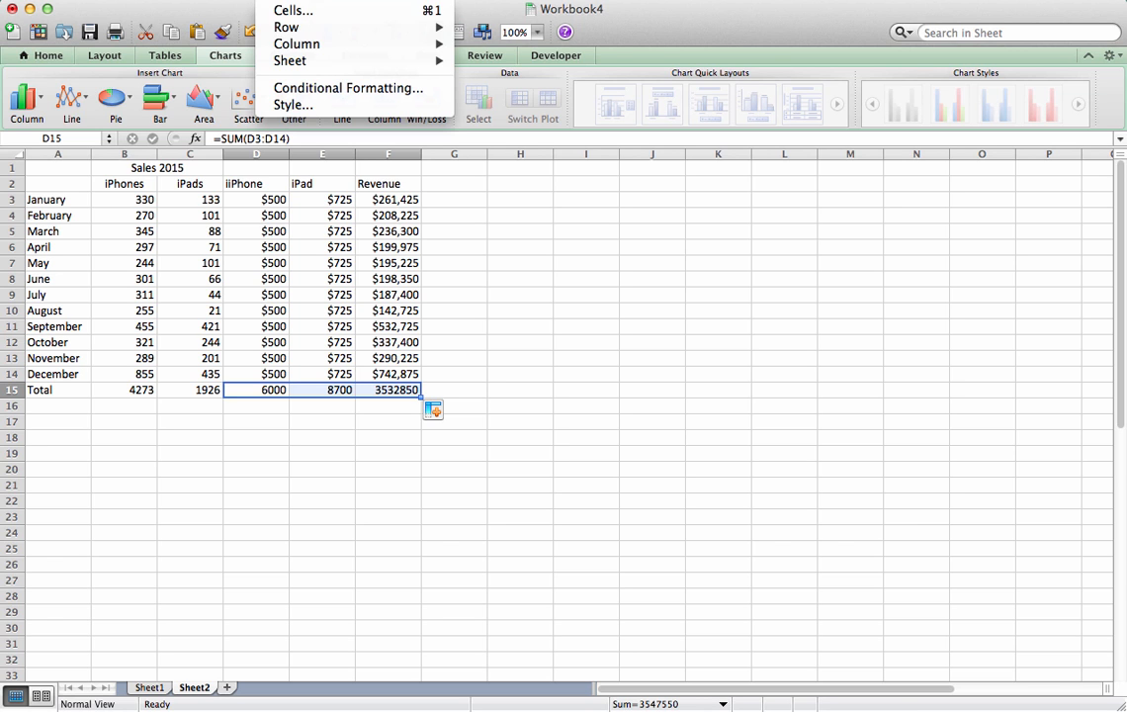
left_click(297, 11)
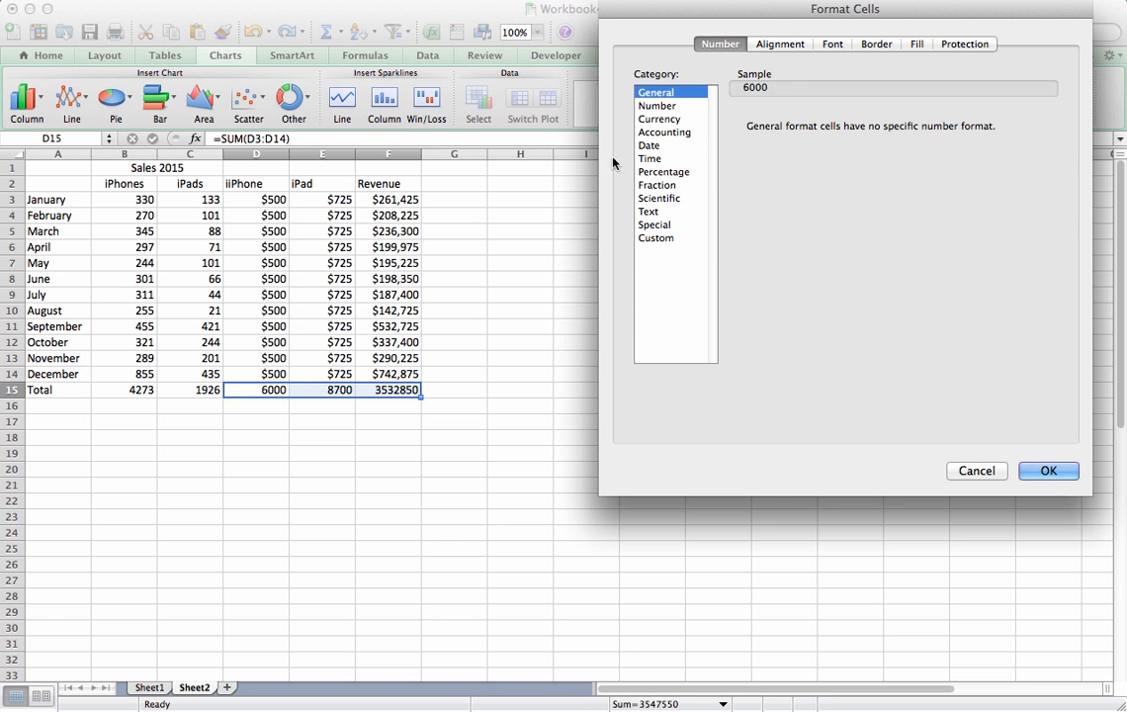
left_click(660, 119)
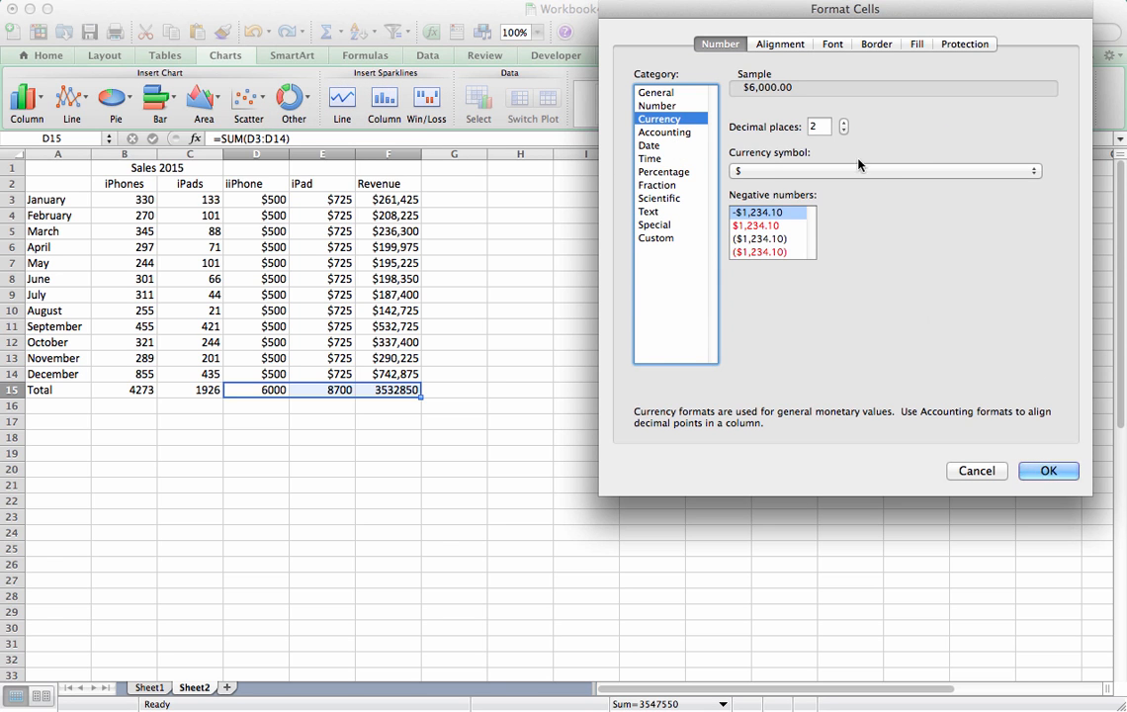
left_click(844, 130)
left_click(843, 130)
left_click(1054, 472)
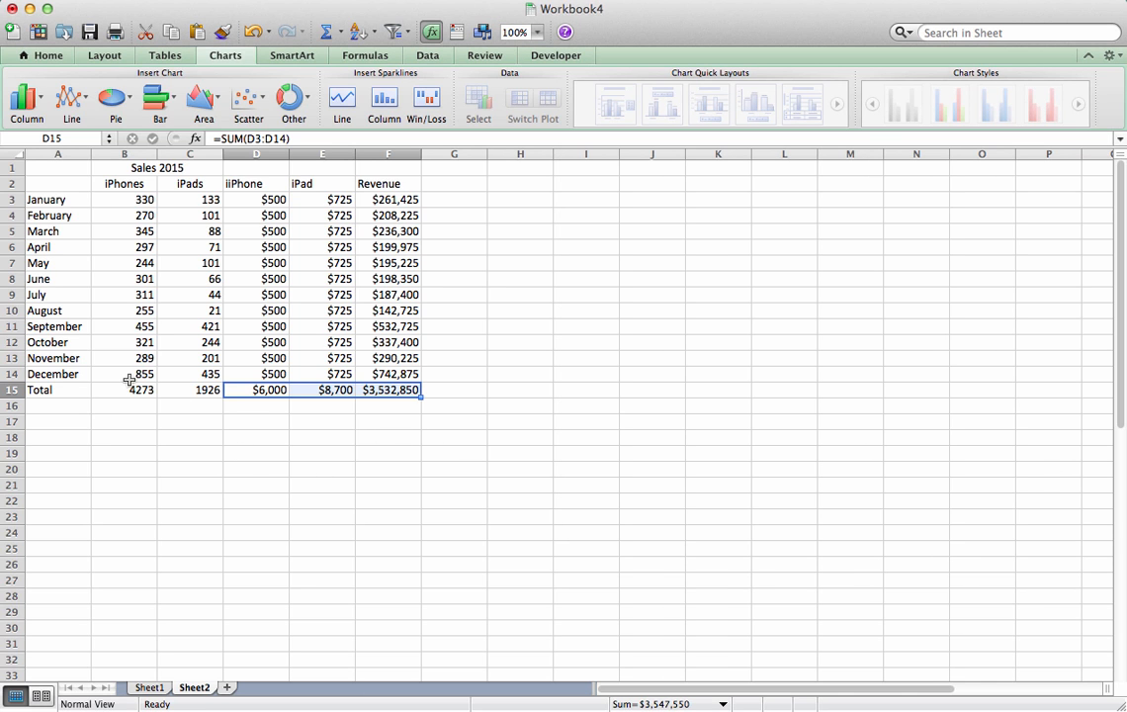
Make the entire Total row, row 15, bold
left_click(10, 391)
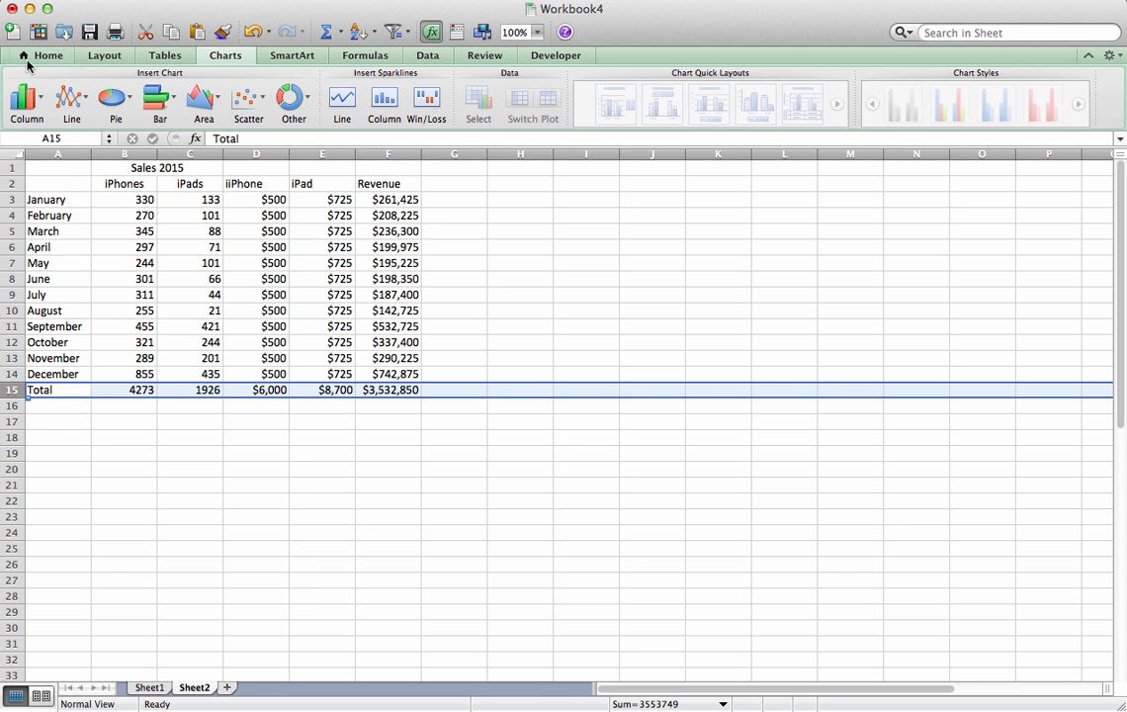
left_click(46, 56)
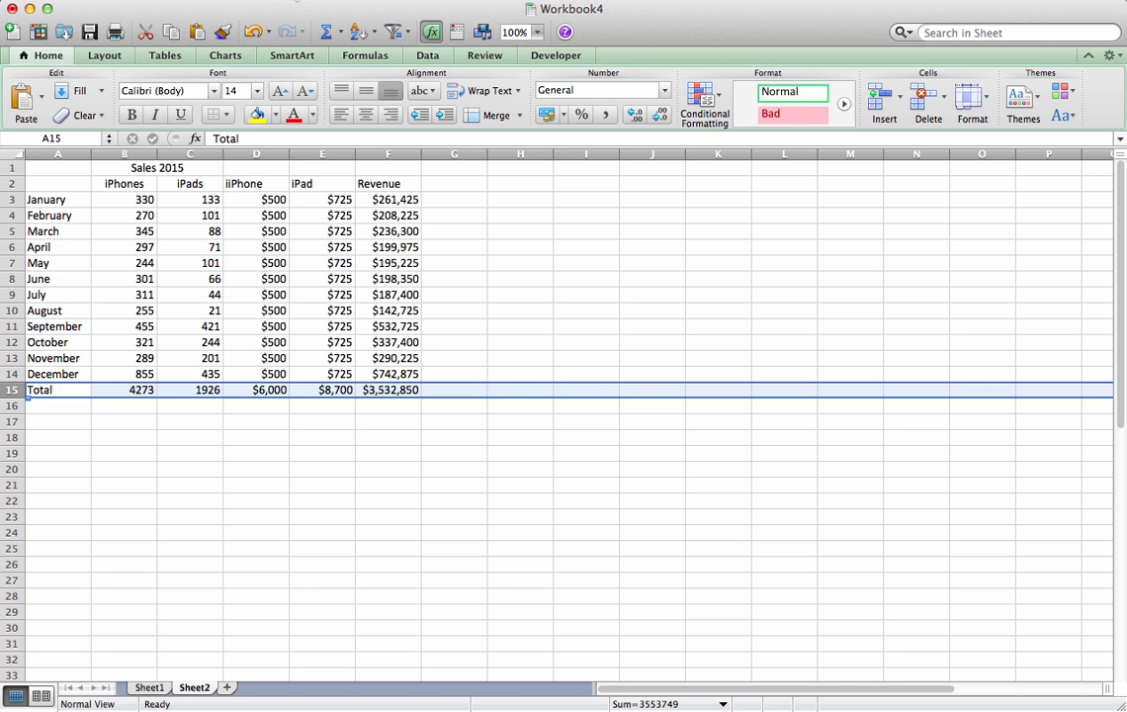
left_click(133, 115)
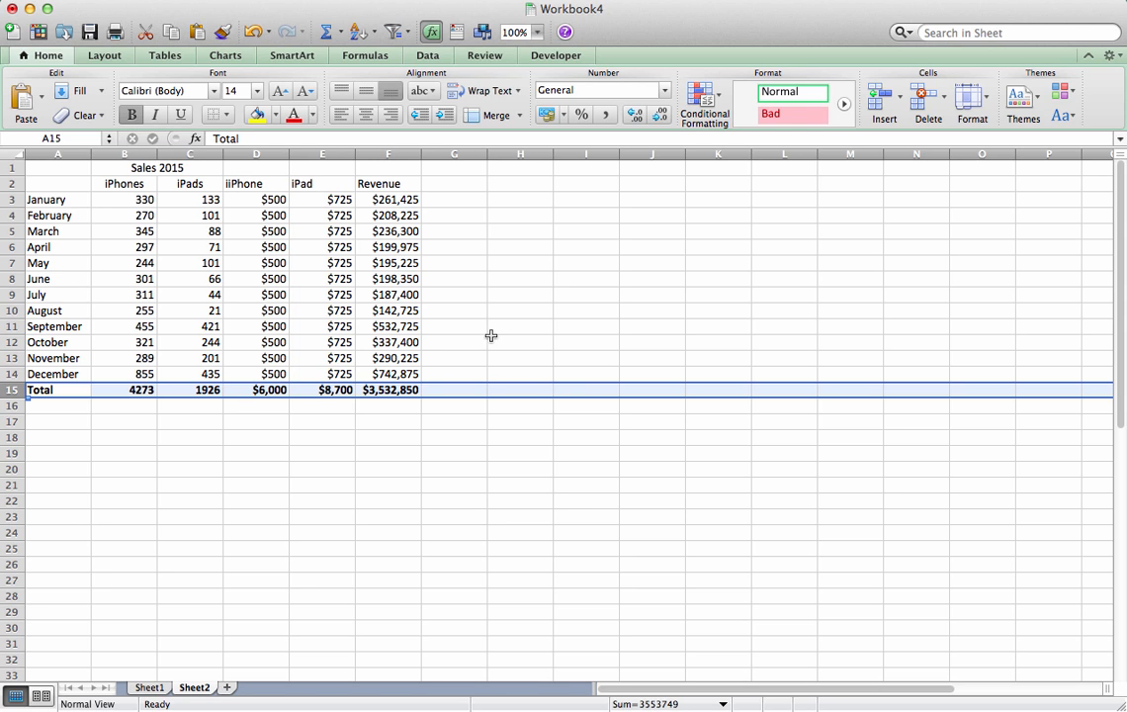
left_click(514, 275)
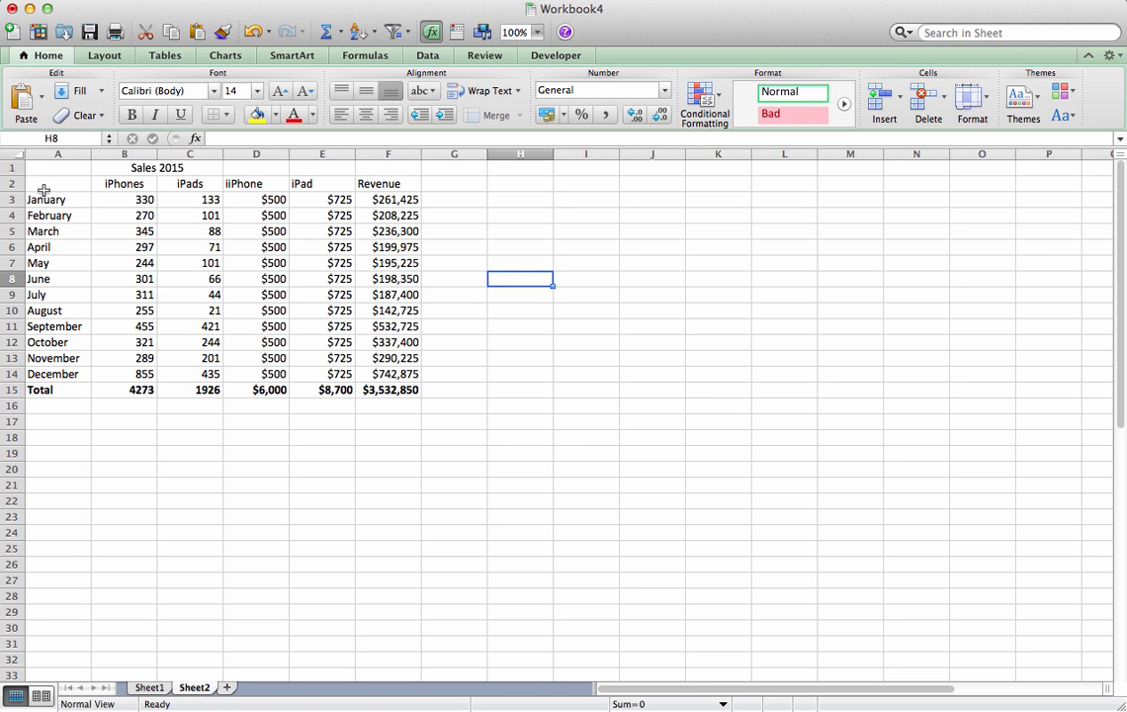
Insert a 2-D Line chart of monthly revenue from the ranges A2:A14 and F2:F14
left_click_drag(44, 189, 49, 376)
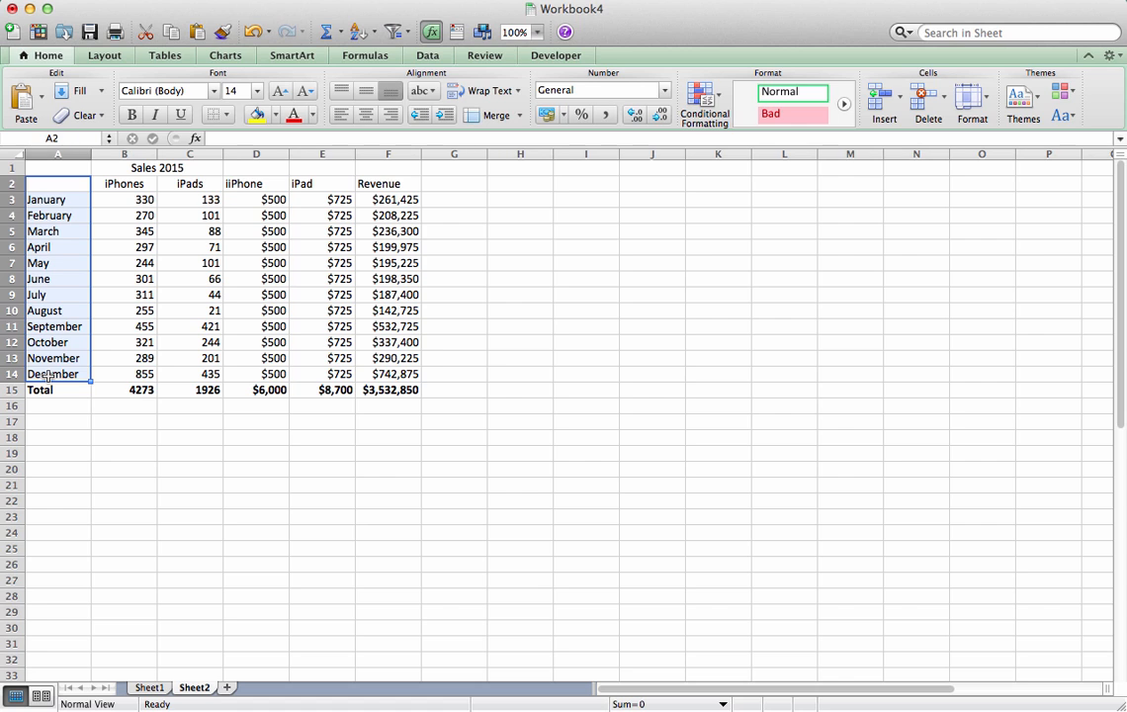
left_click(377, 184, "super")
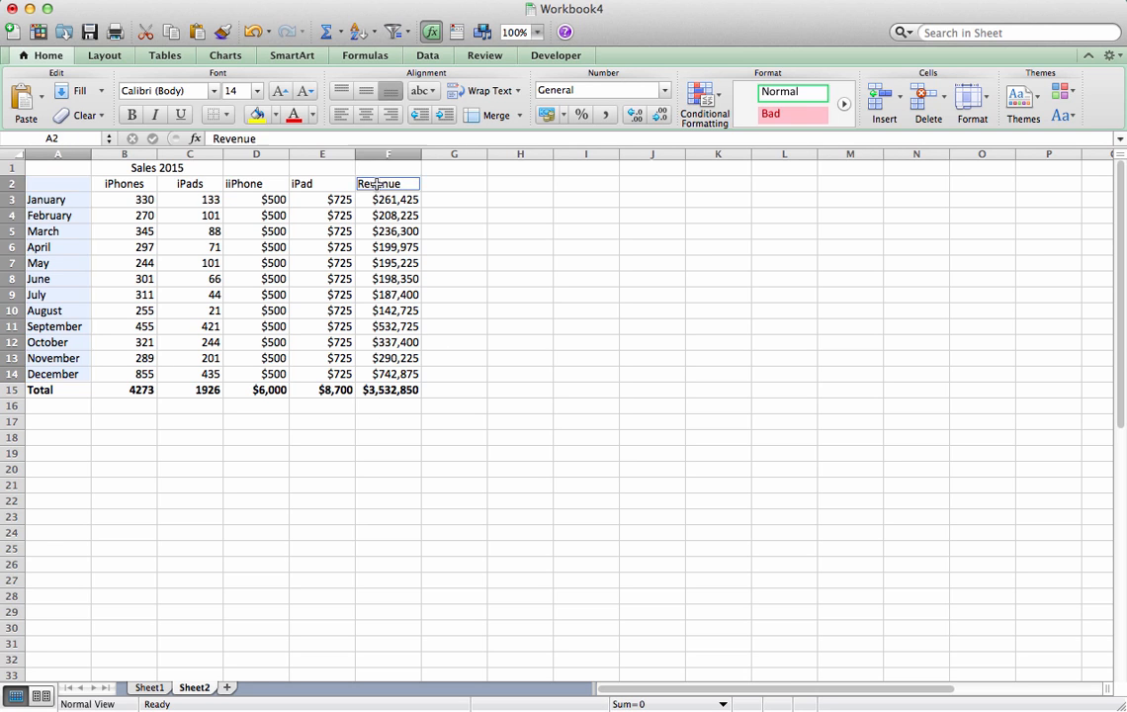
left_click_drag(377, 185, 391, 385)
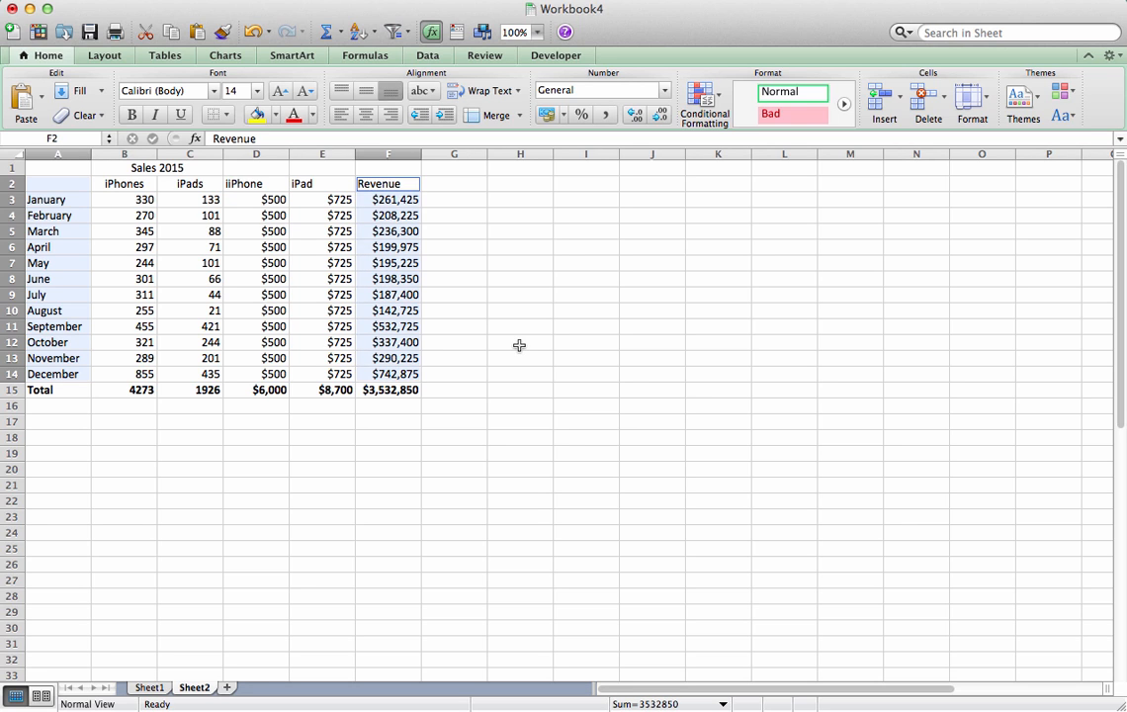
left_click(231, 57)
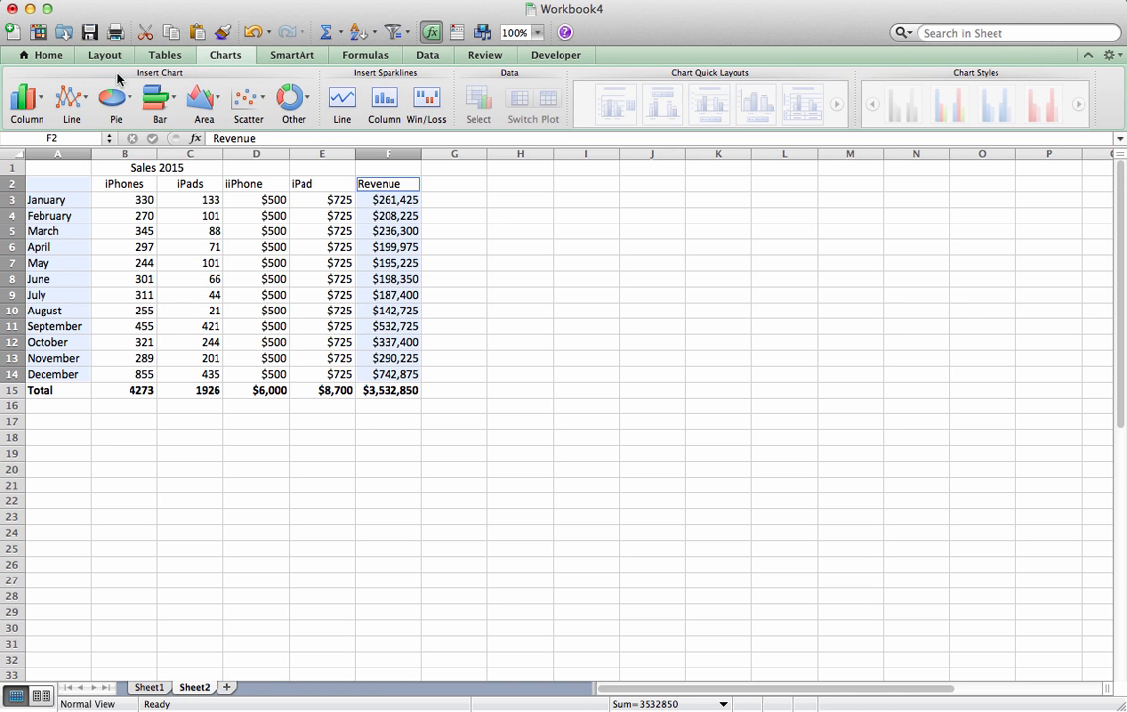
left_click(67, 96)
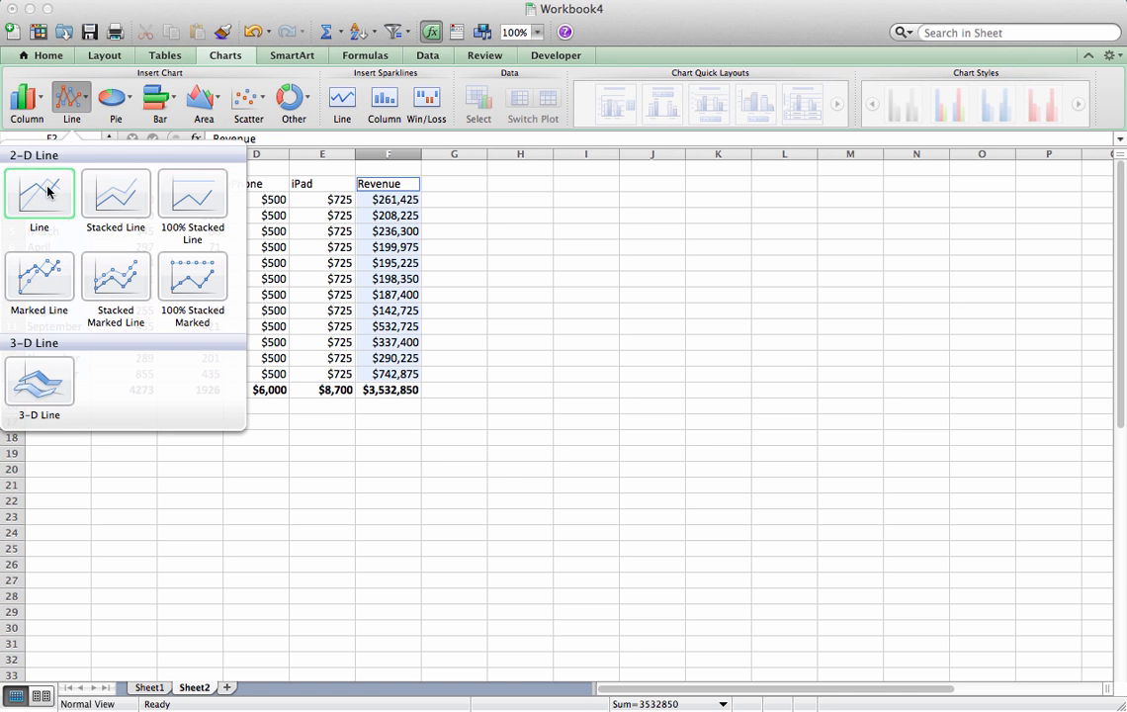
left_click(39, 191)
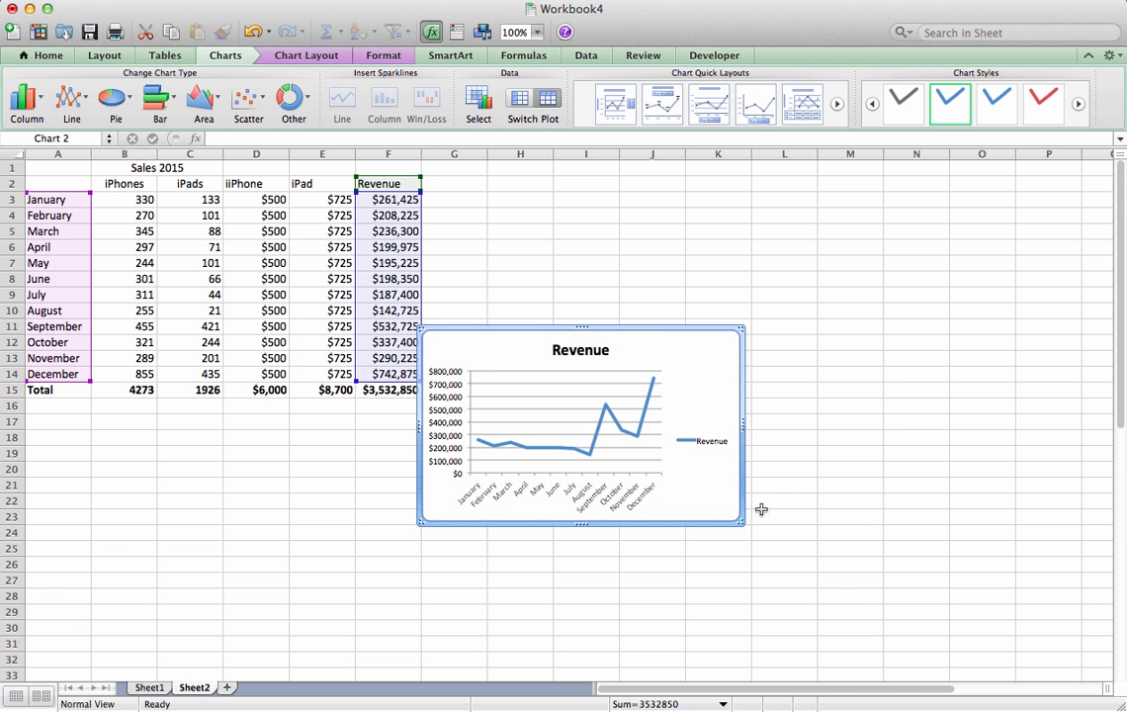
Enlarge the revenue line chart so that it extends to about column N and row 31, then deselect it
left_click_drag(742, 522, 931, 652)
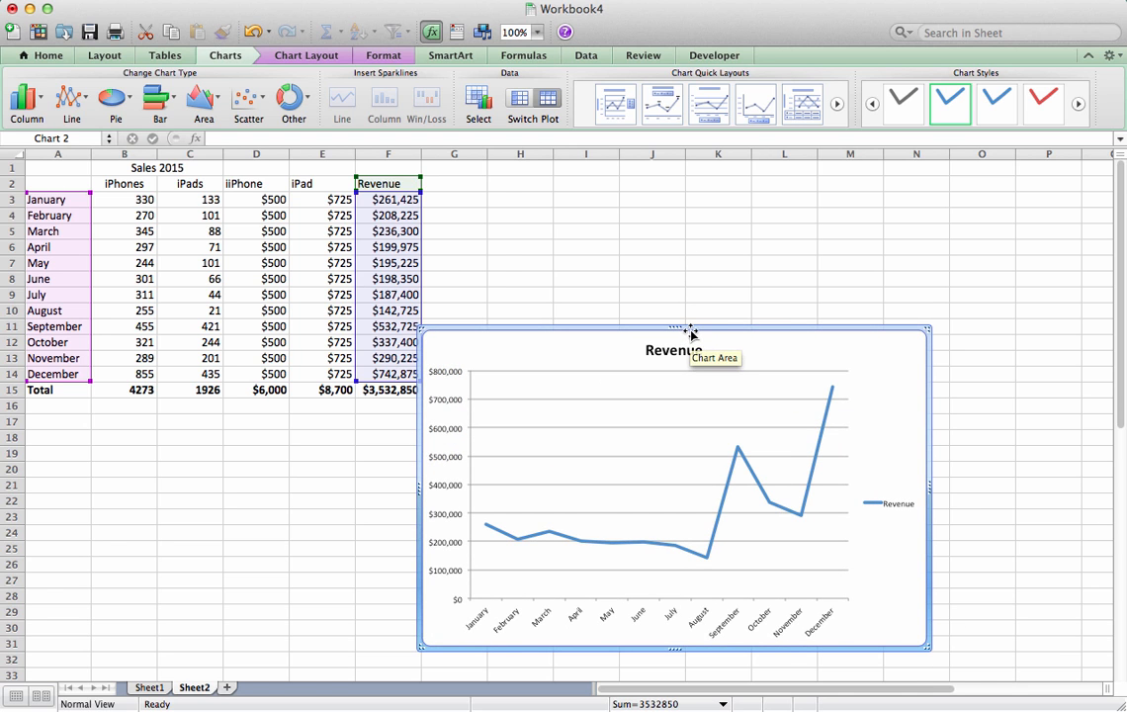
left_click_drag(691, 332, 737, 159)
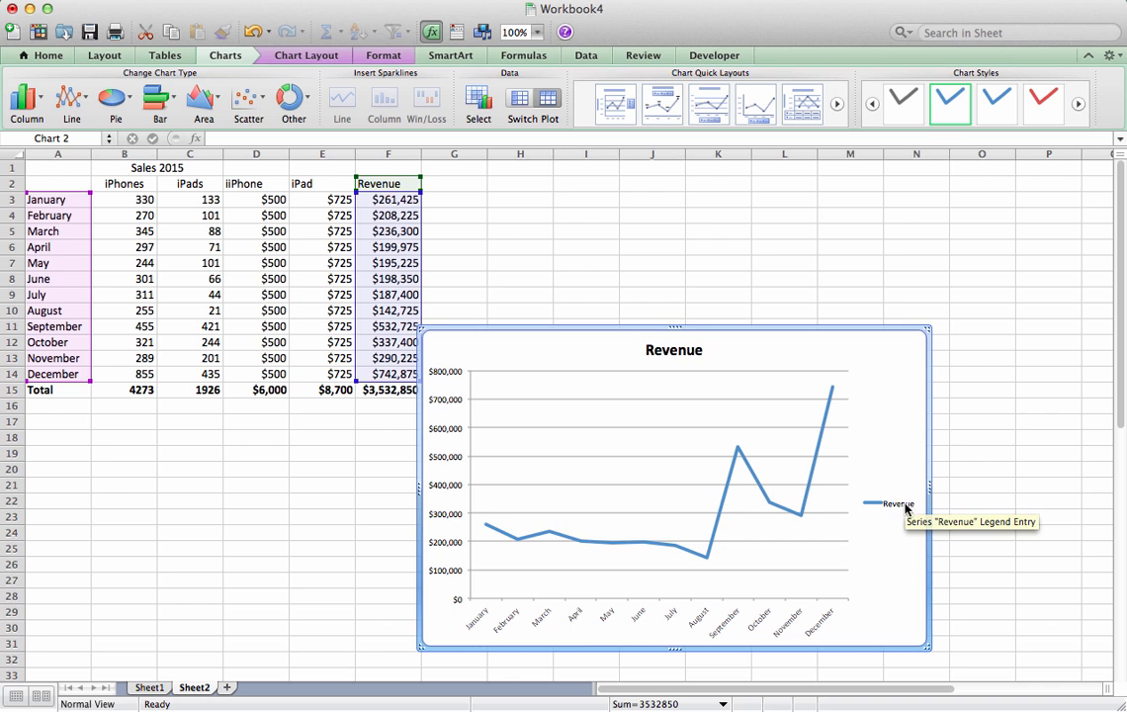
left_click(391, 182)
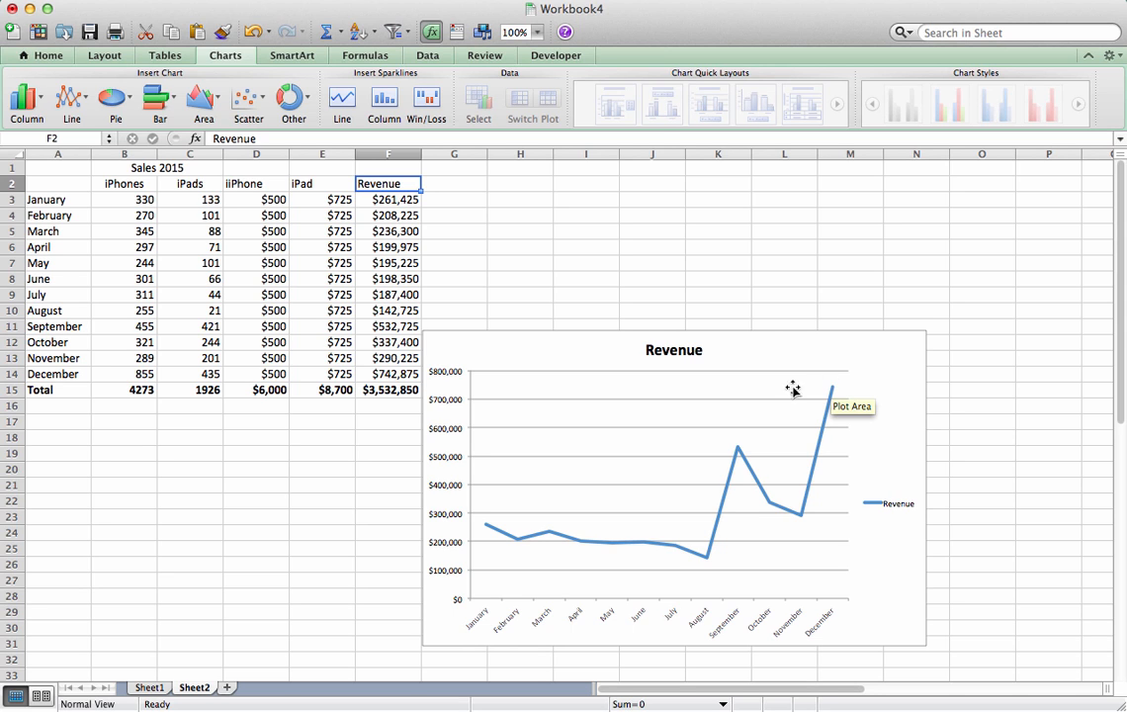
left_click(831, 1)
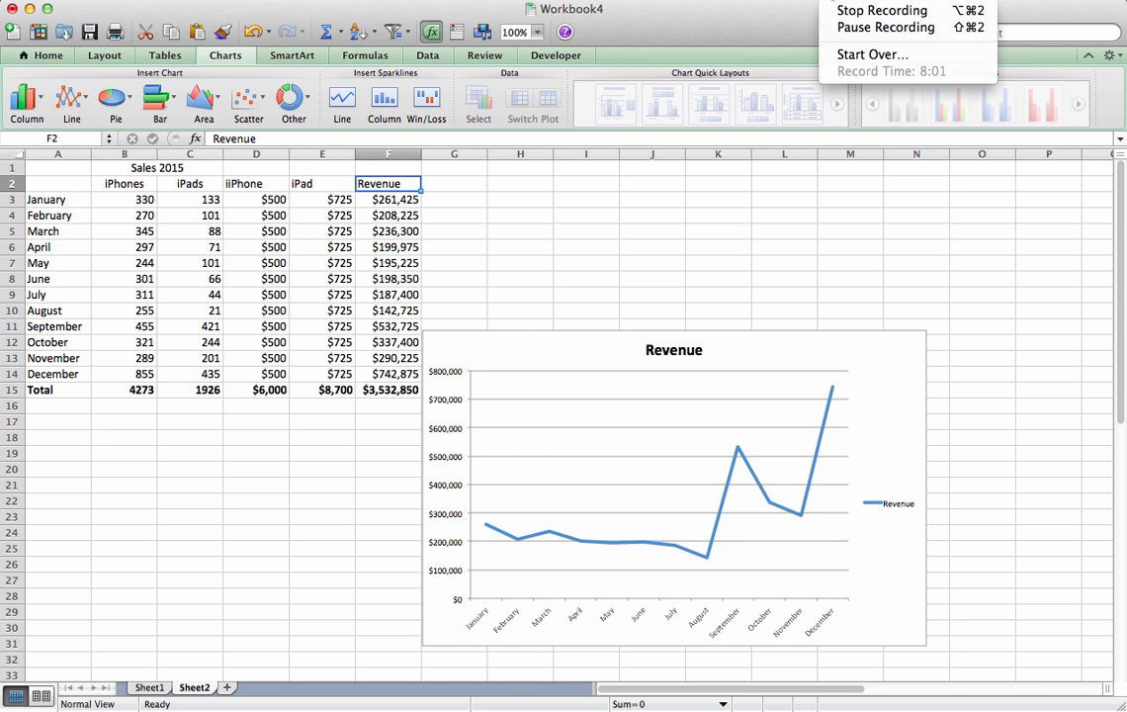